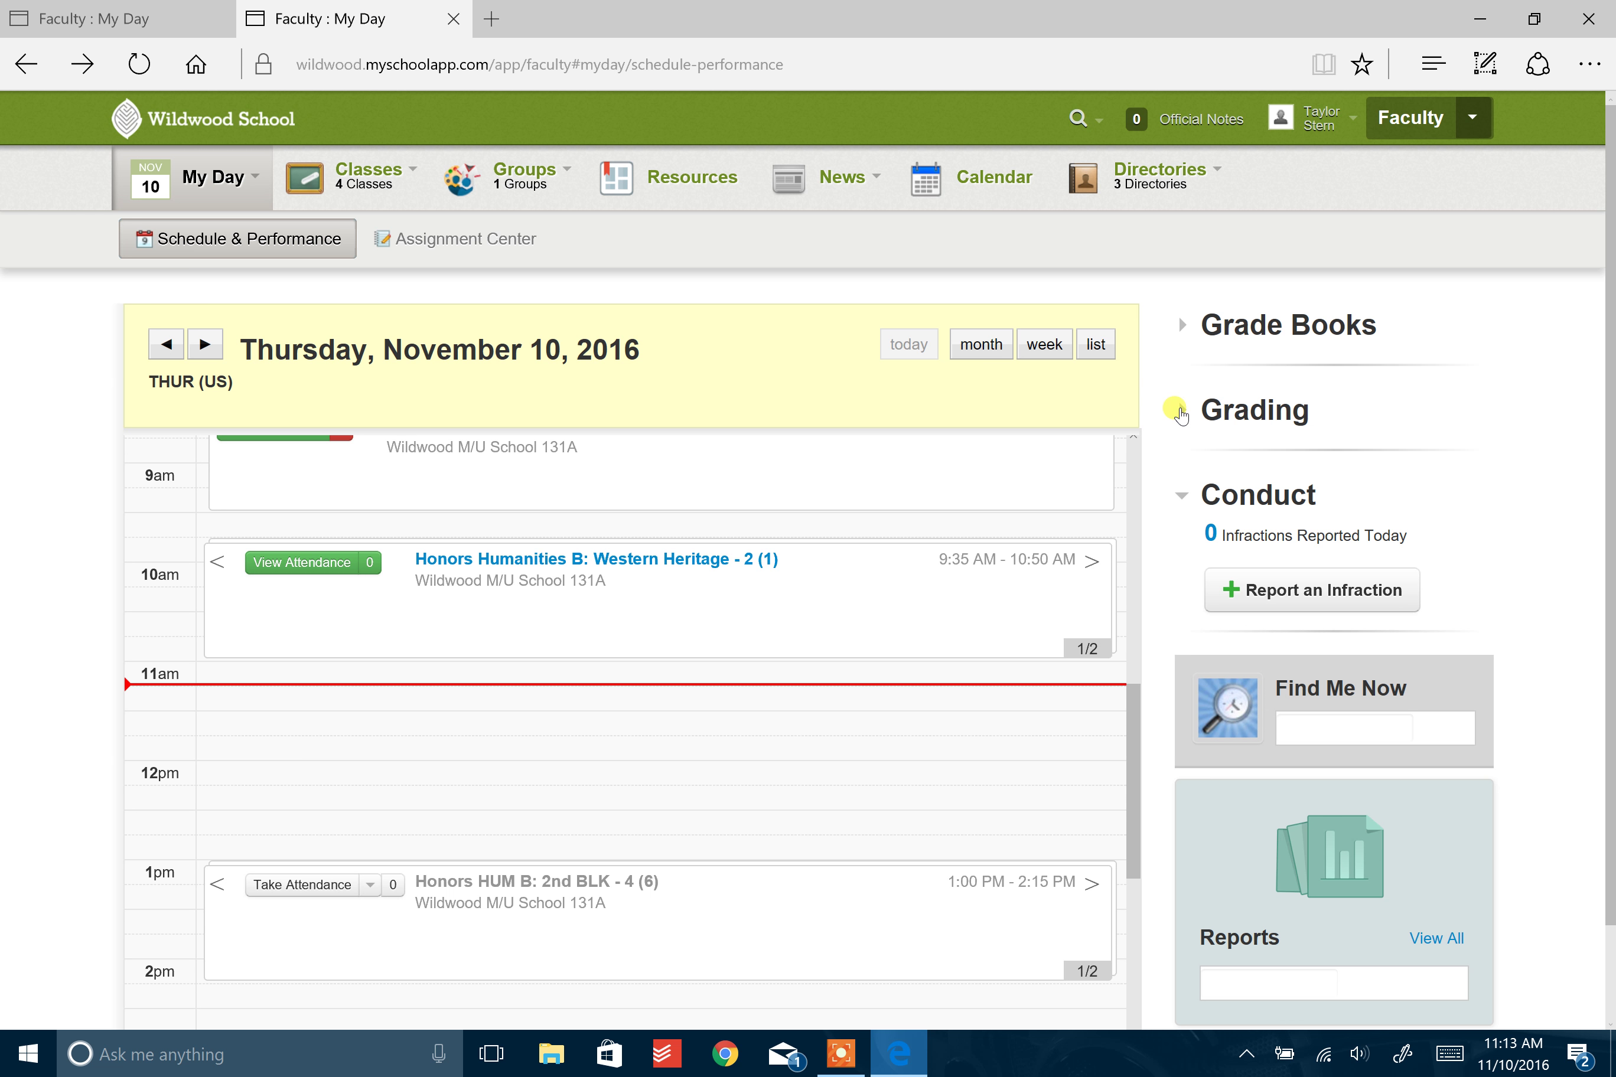
# Open the Humanities B MY Narrative grade plan and bring up the first student's narrative and standards form.
pyautogui.click(1180, 414)
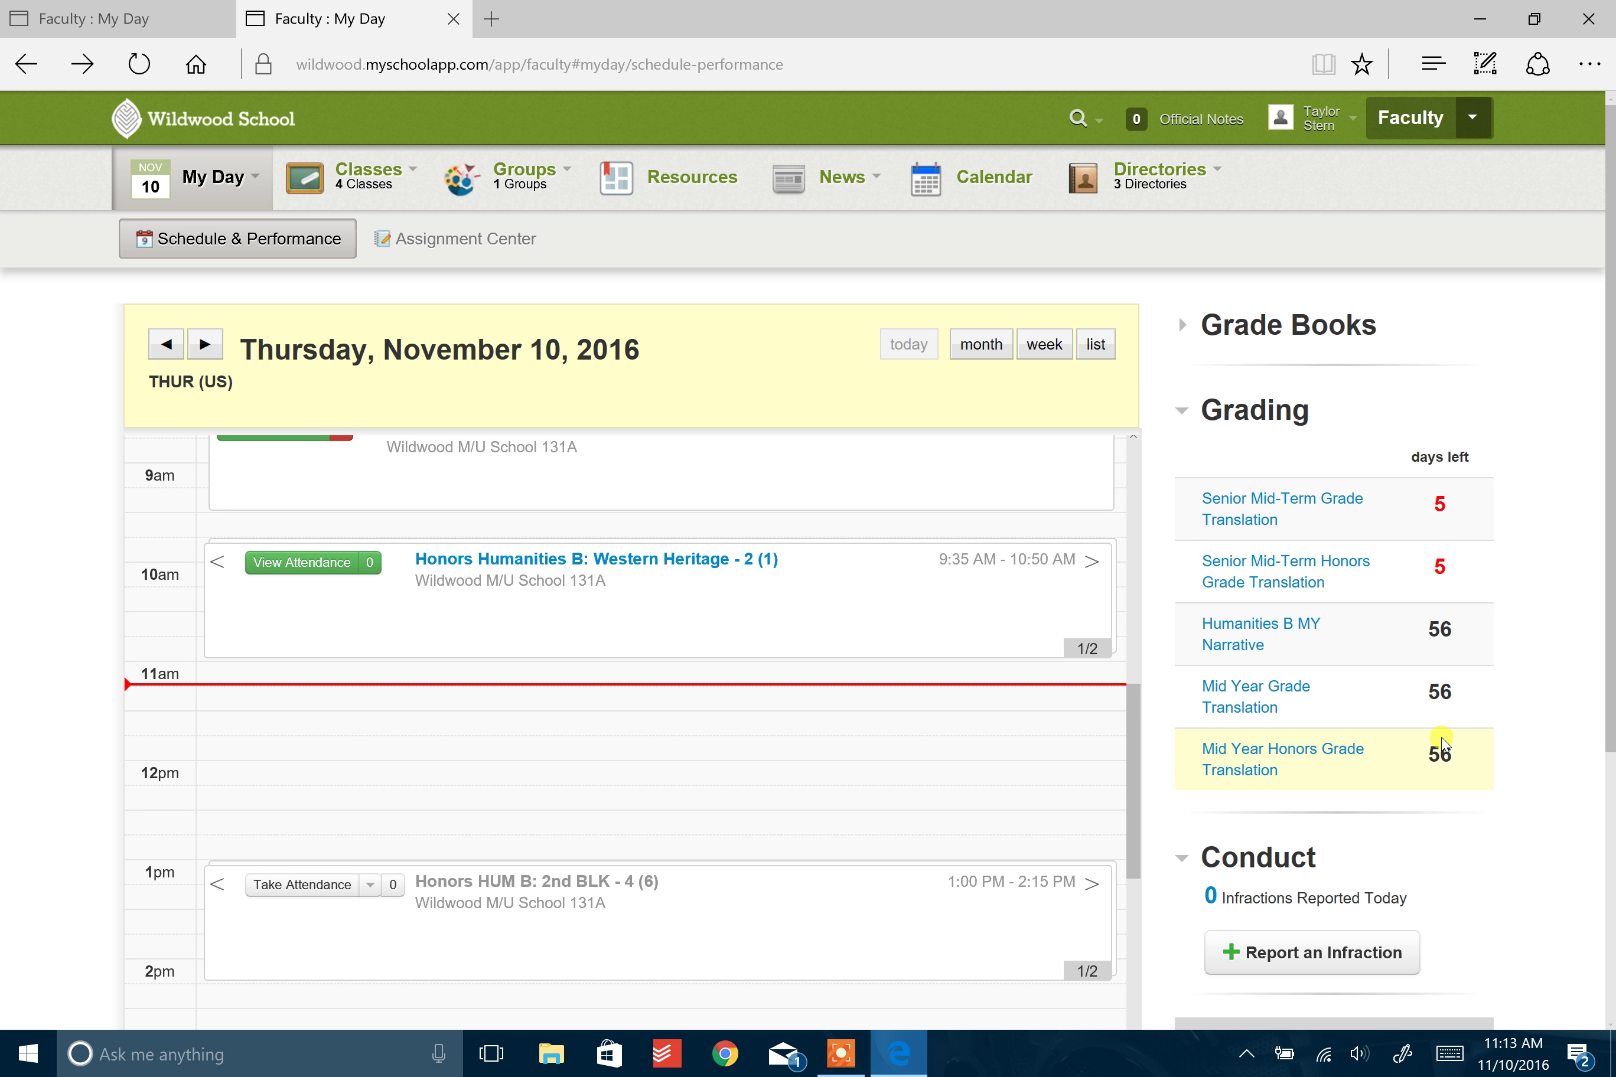
pyautogui.click(1257, 624)
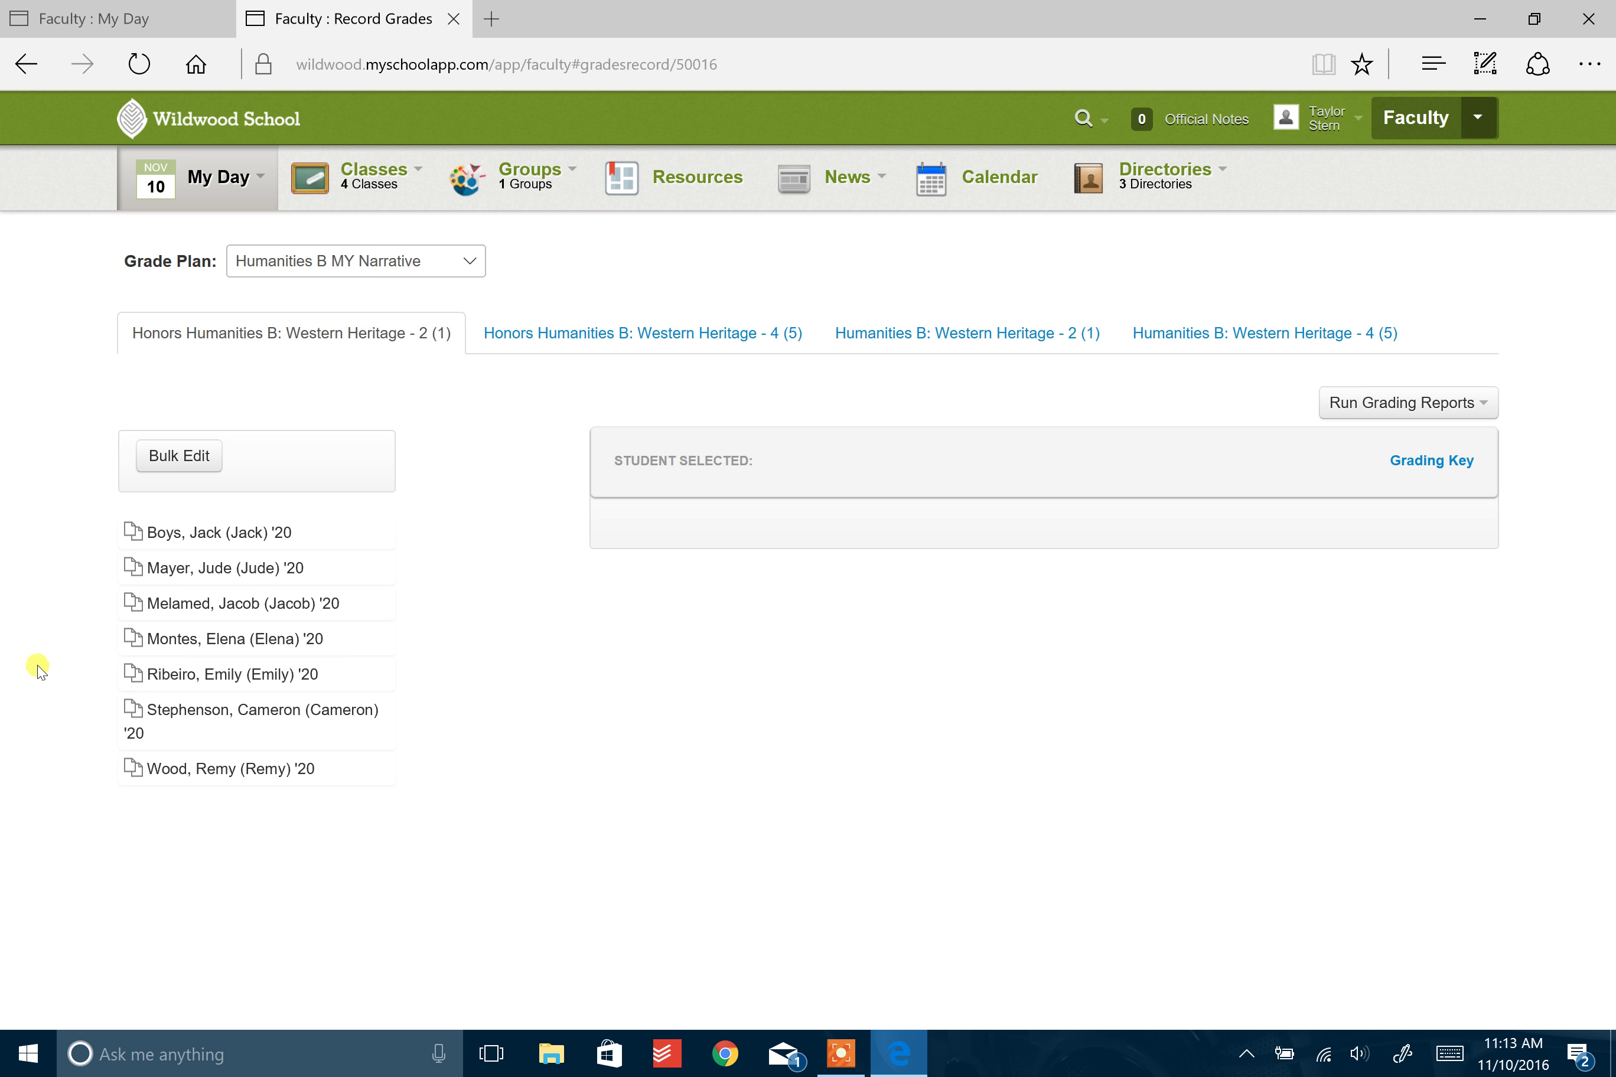
pyautogui.click(212, 535)
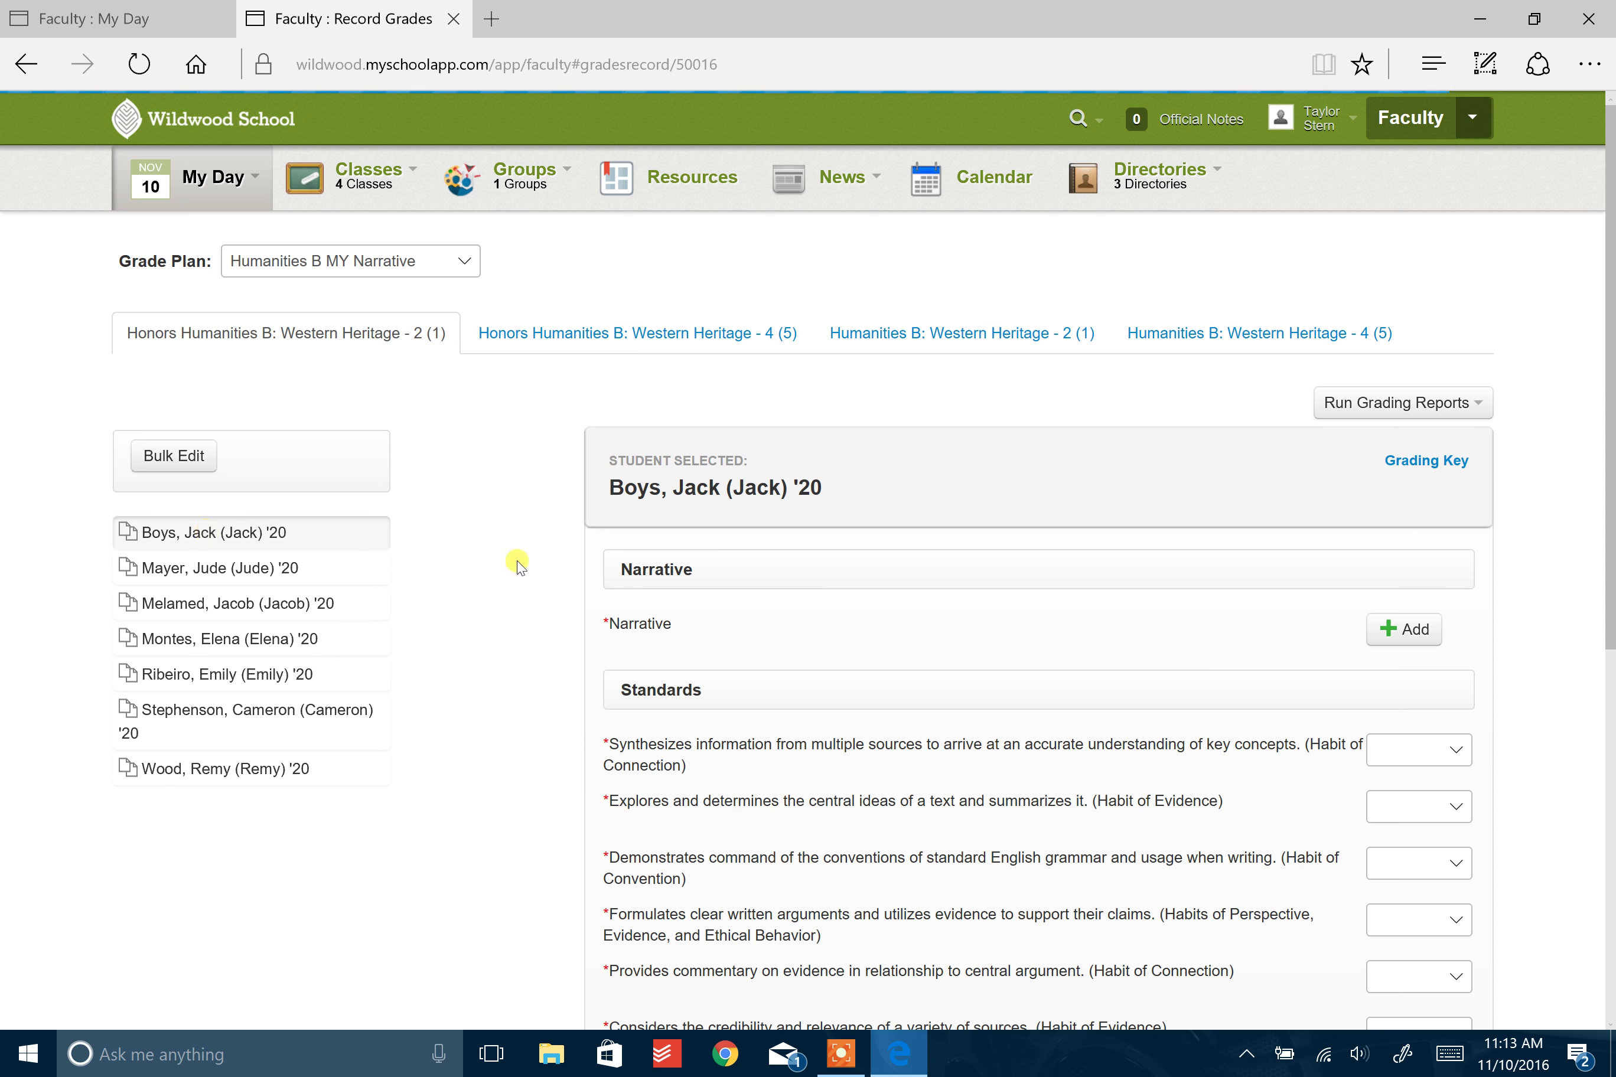
pyautogui.scroll(-4, 527, 562)
pyautogui.scroll(-4, 901, 973)
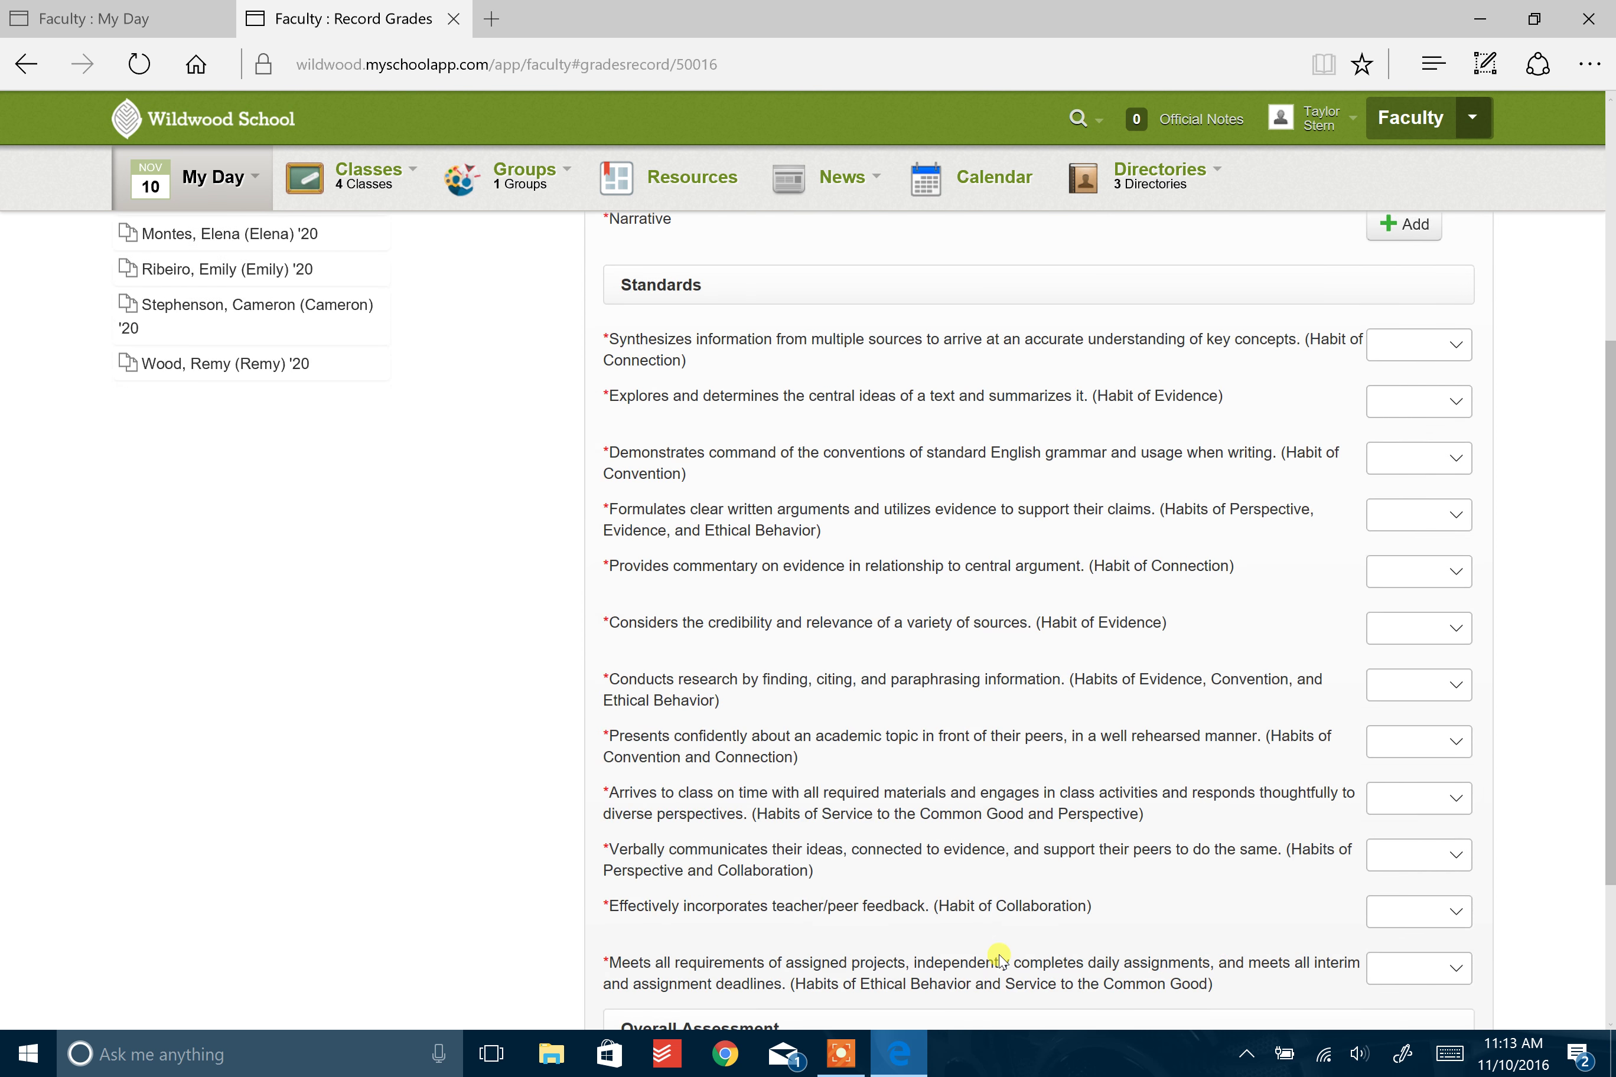
# Grade the first student M on synthesizing information, and AM on exploring central ideas and on English grammar conventions.
pyautogui.scroll(4, 996, 955)
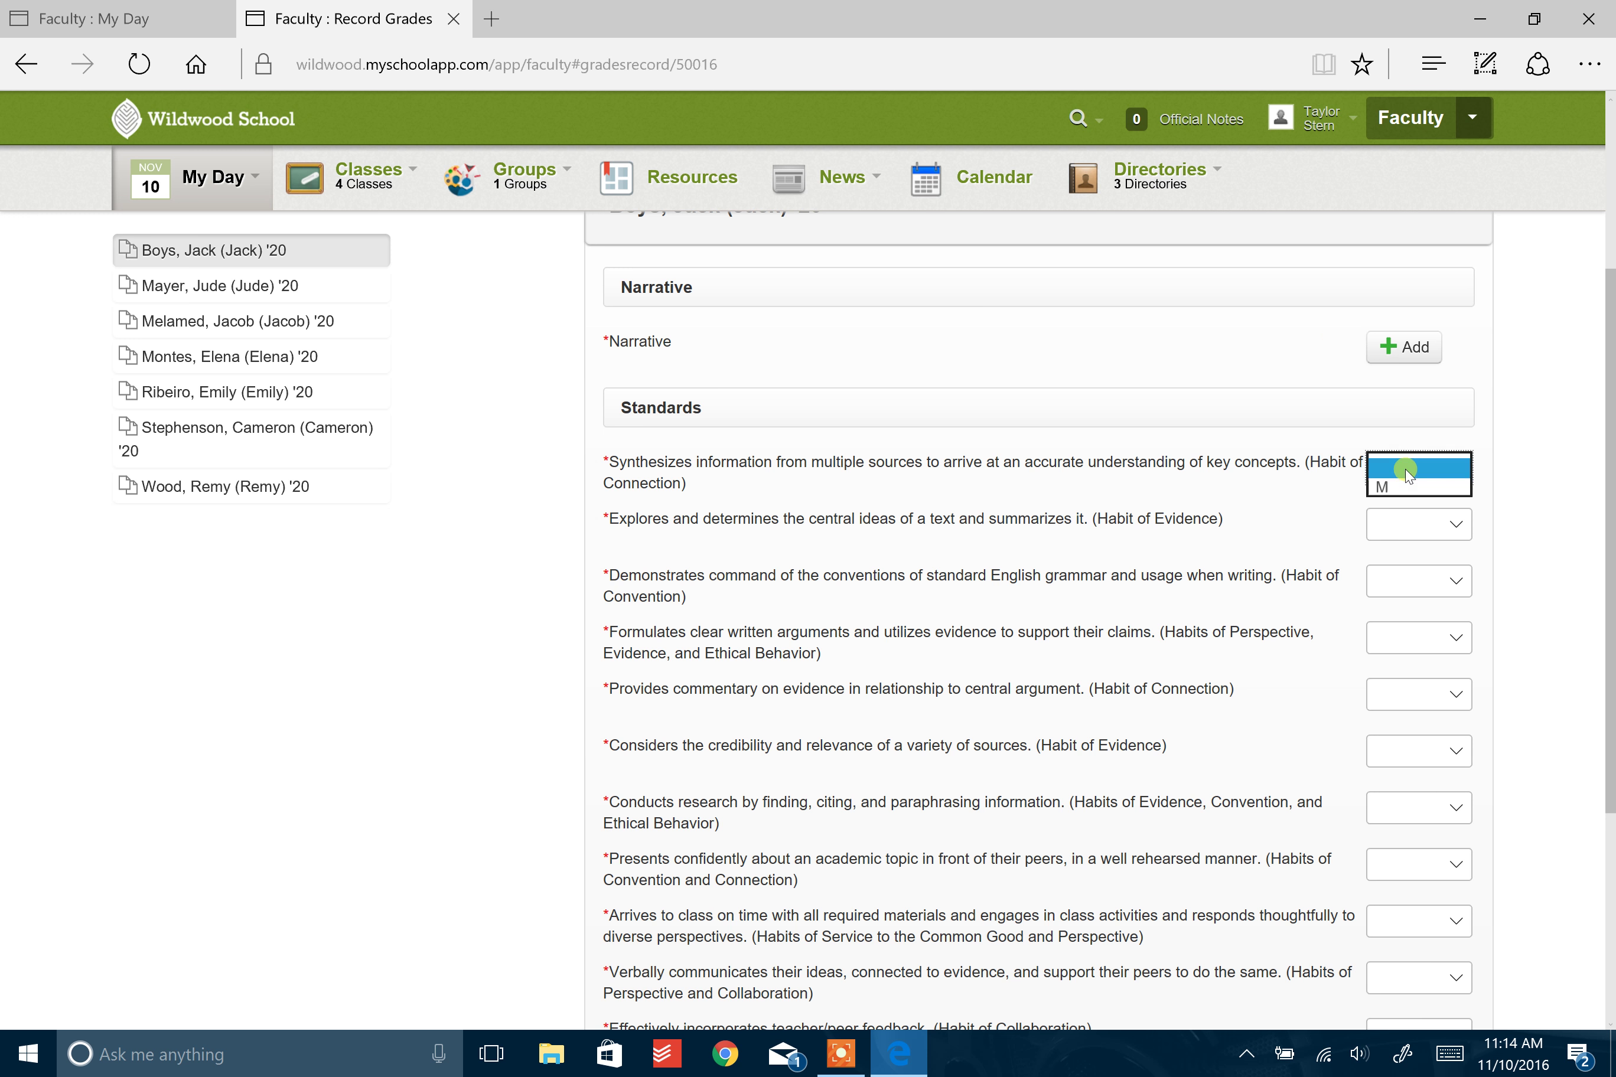
pyautogui.click(1405, 474)
pyautogui.click(1405, 492)
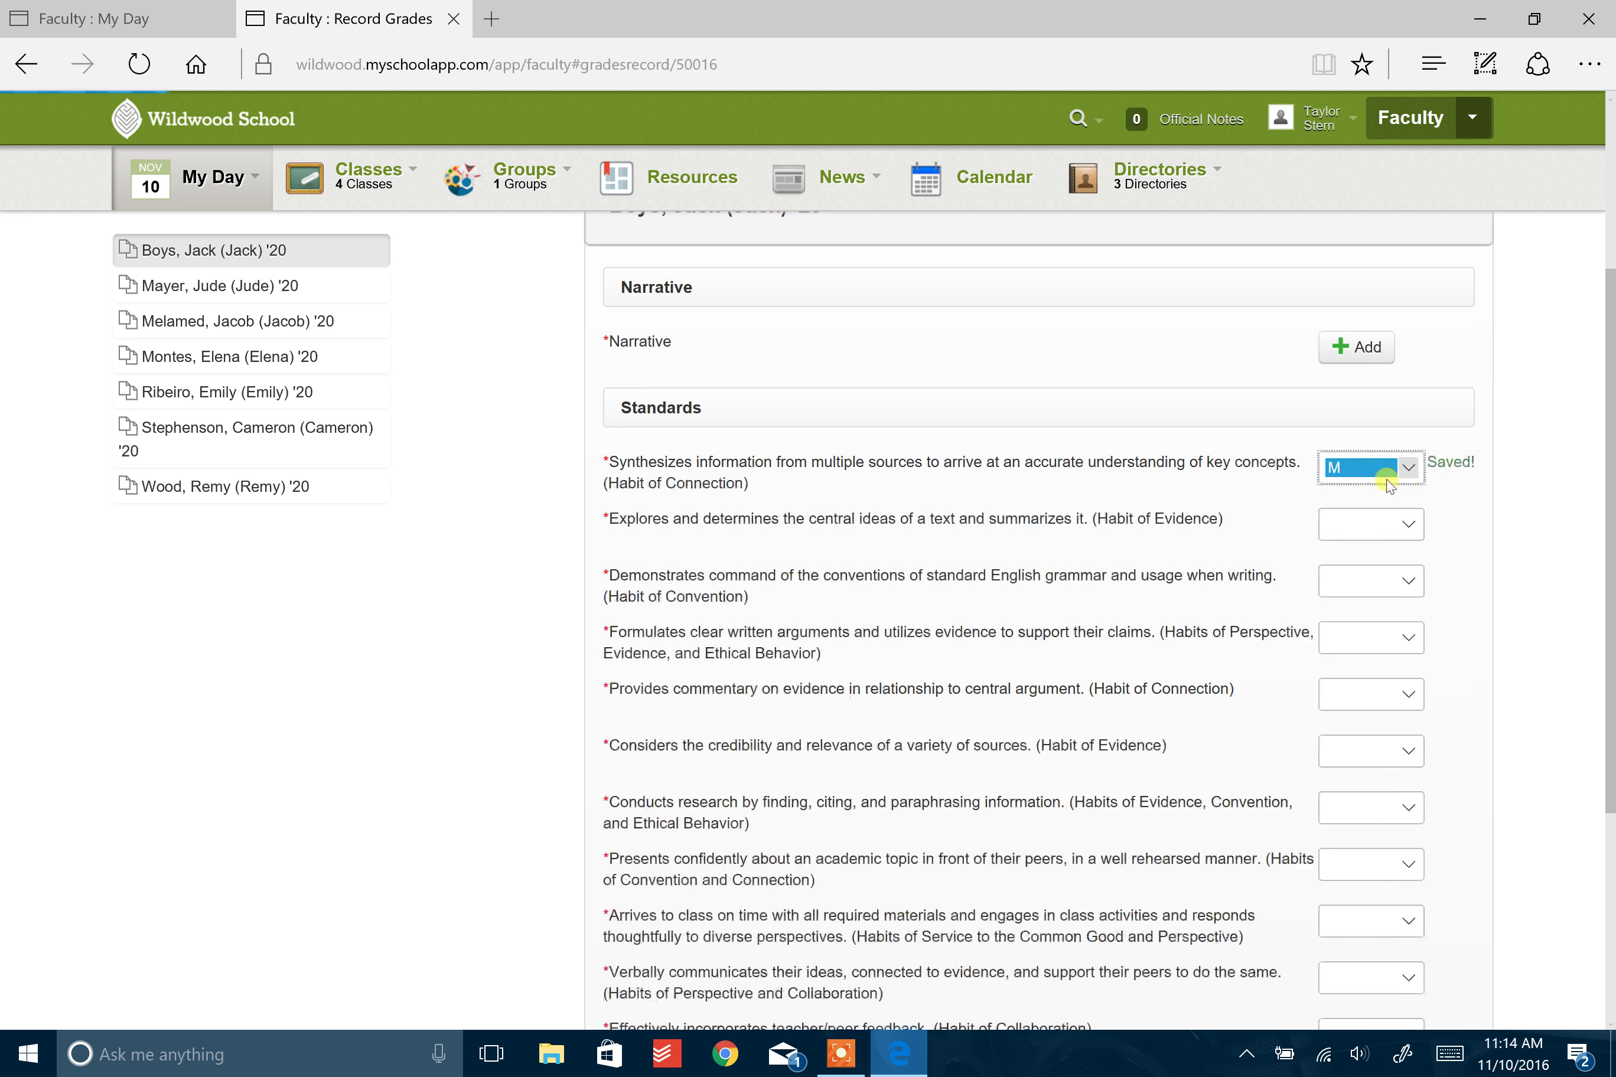
pyautogui.click(1388, 525)
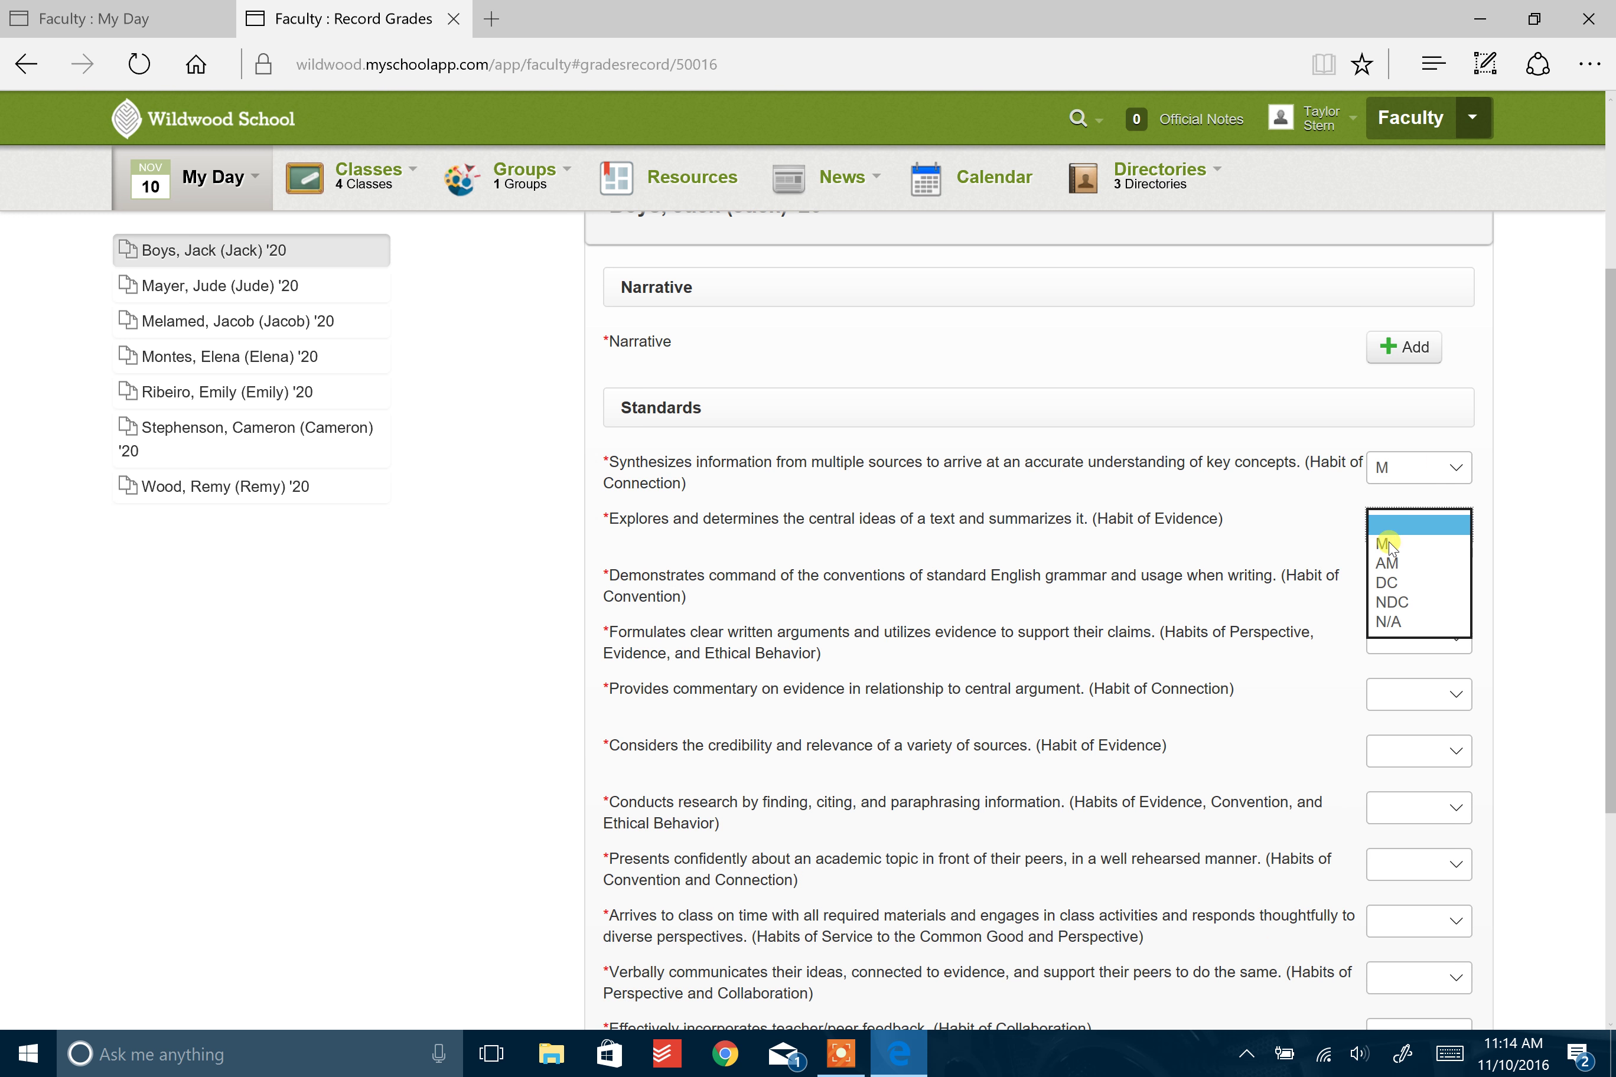
pyautogui.click(1391, 563)
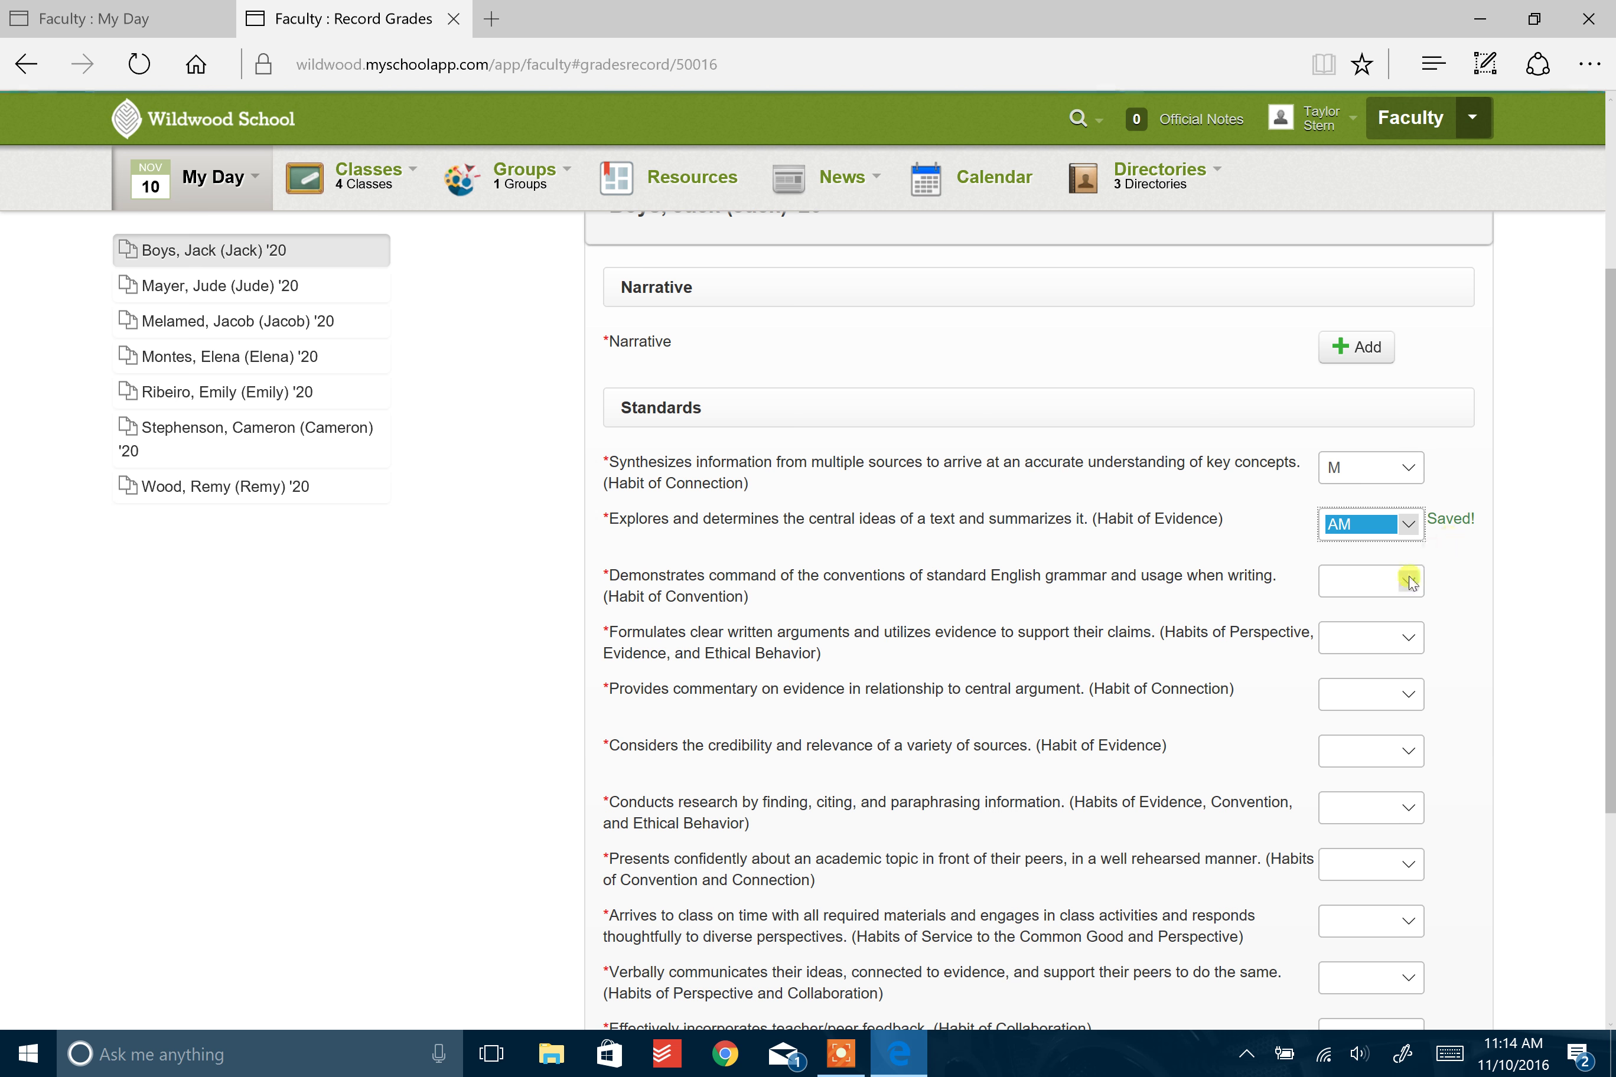
pyautogui.click(1405, 582)
pyautogui.click(1390, 617)
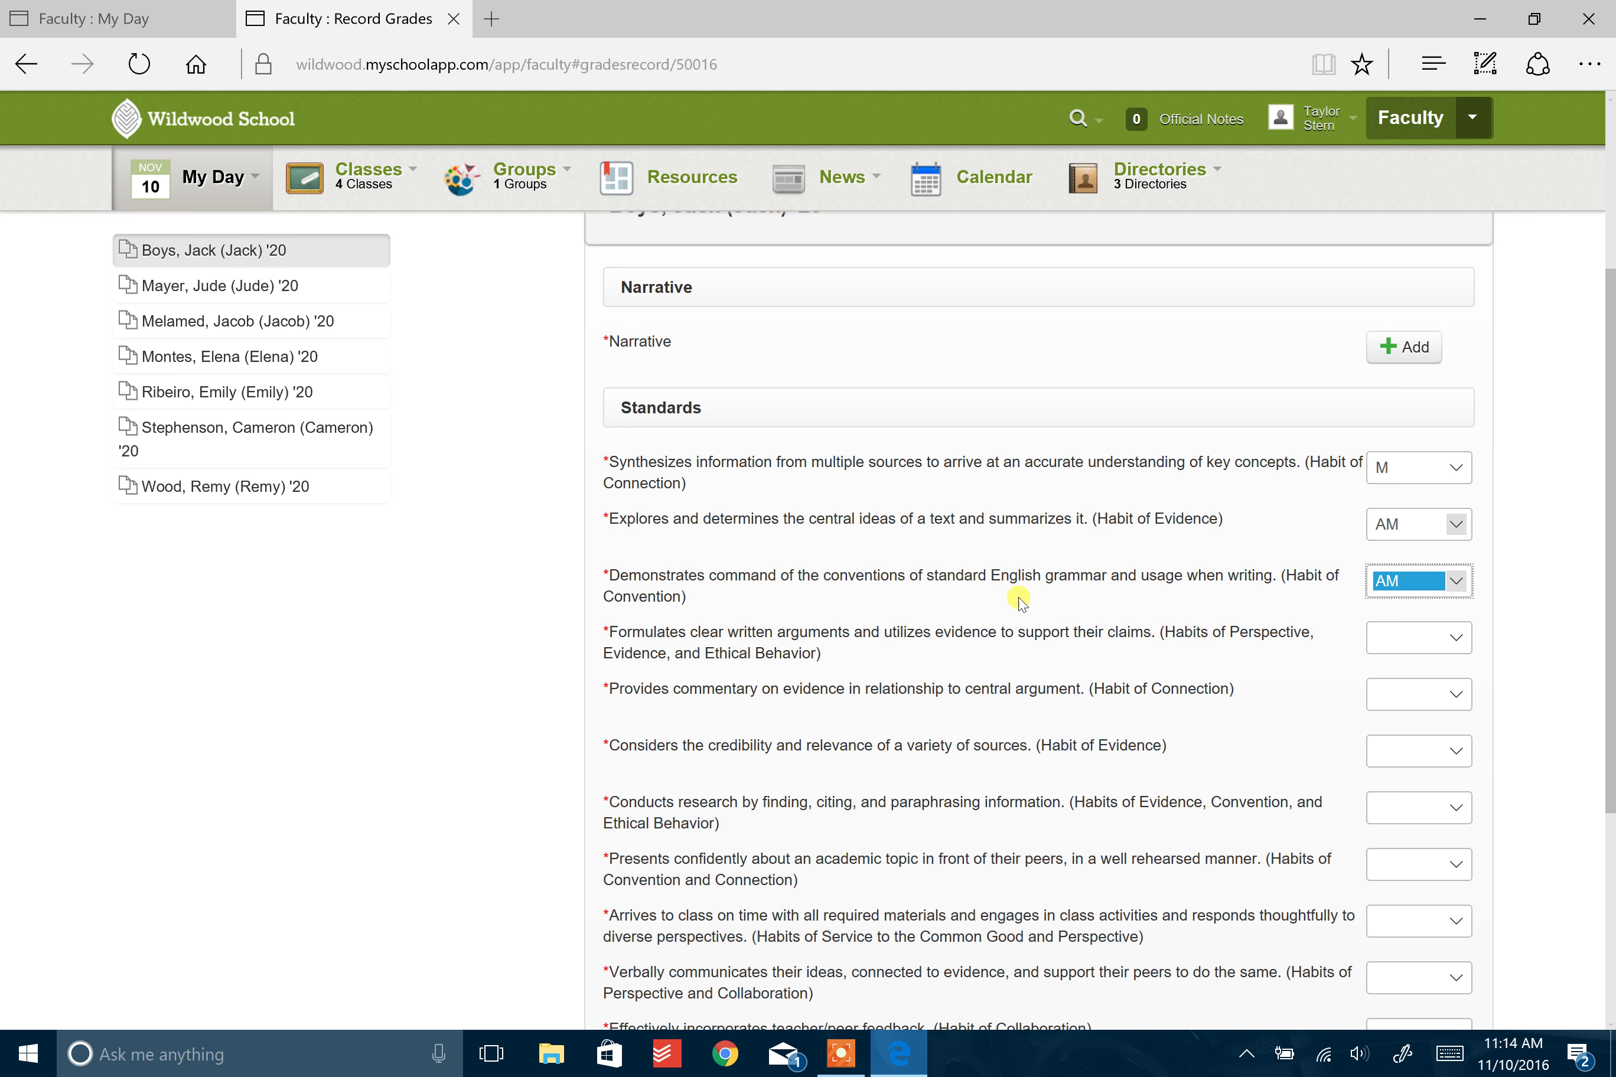
# Switch to the second student and back to the first to check the recorded standard grades.
pyautogui.click(223, 287)
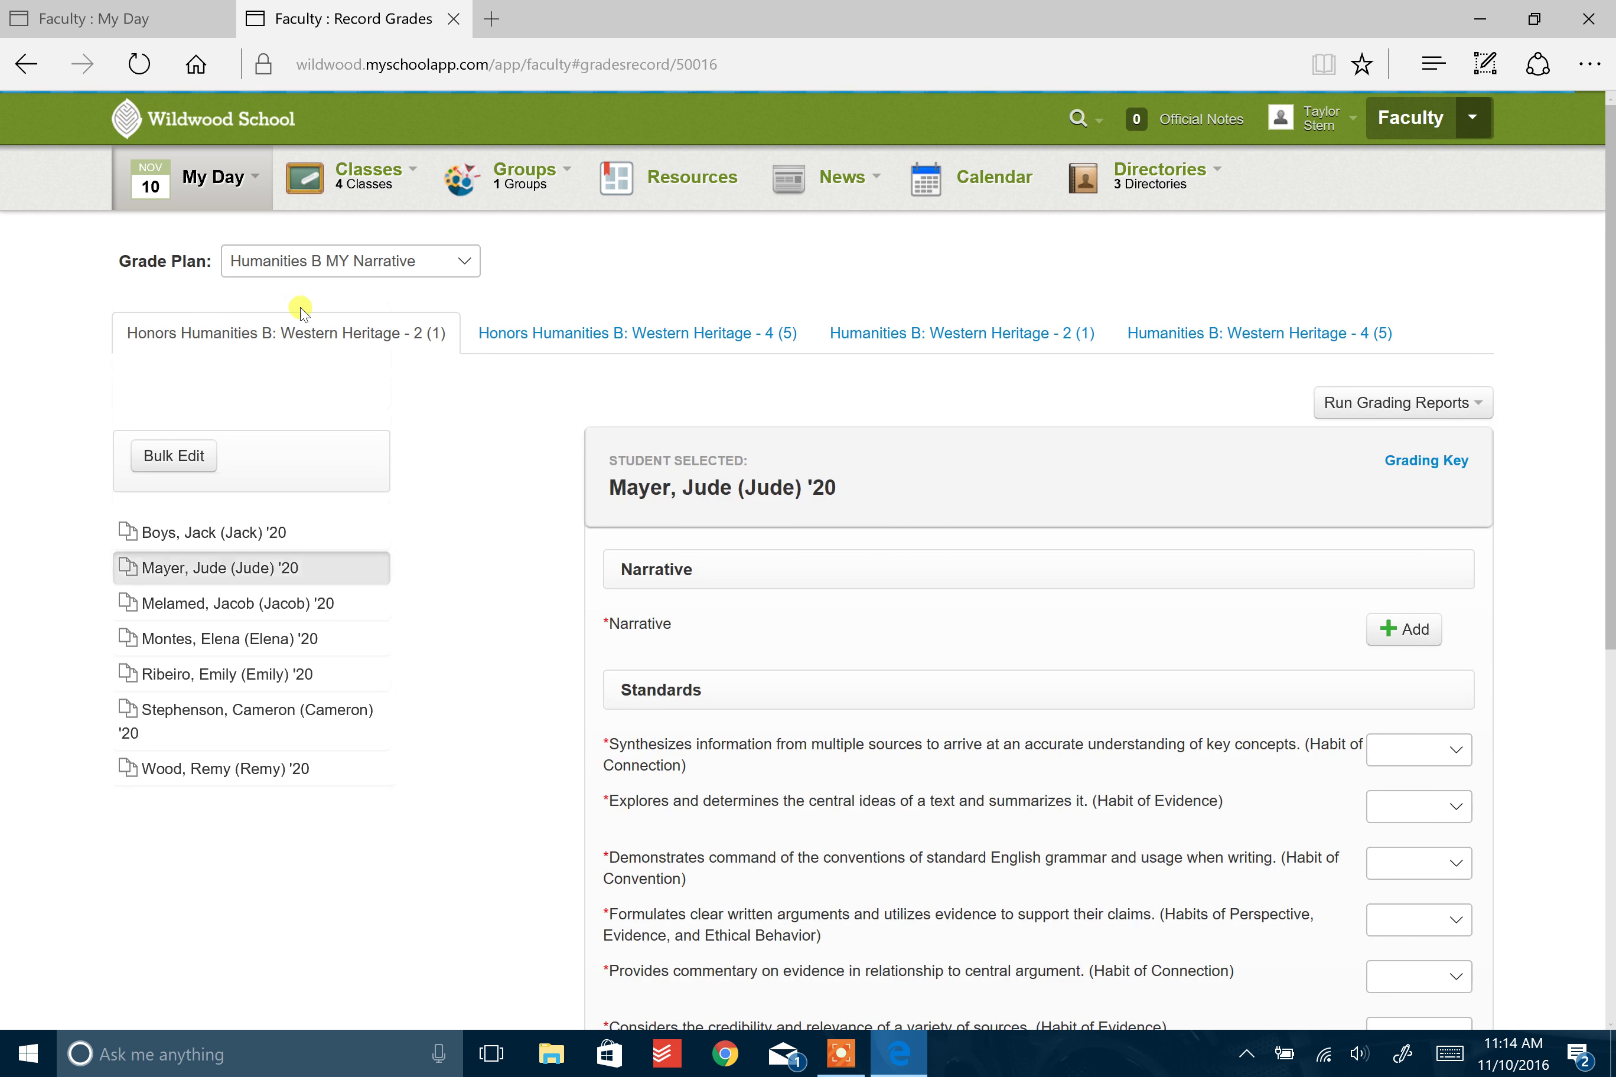
pyautogui.click(190, 538)
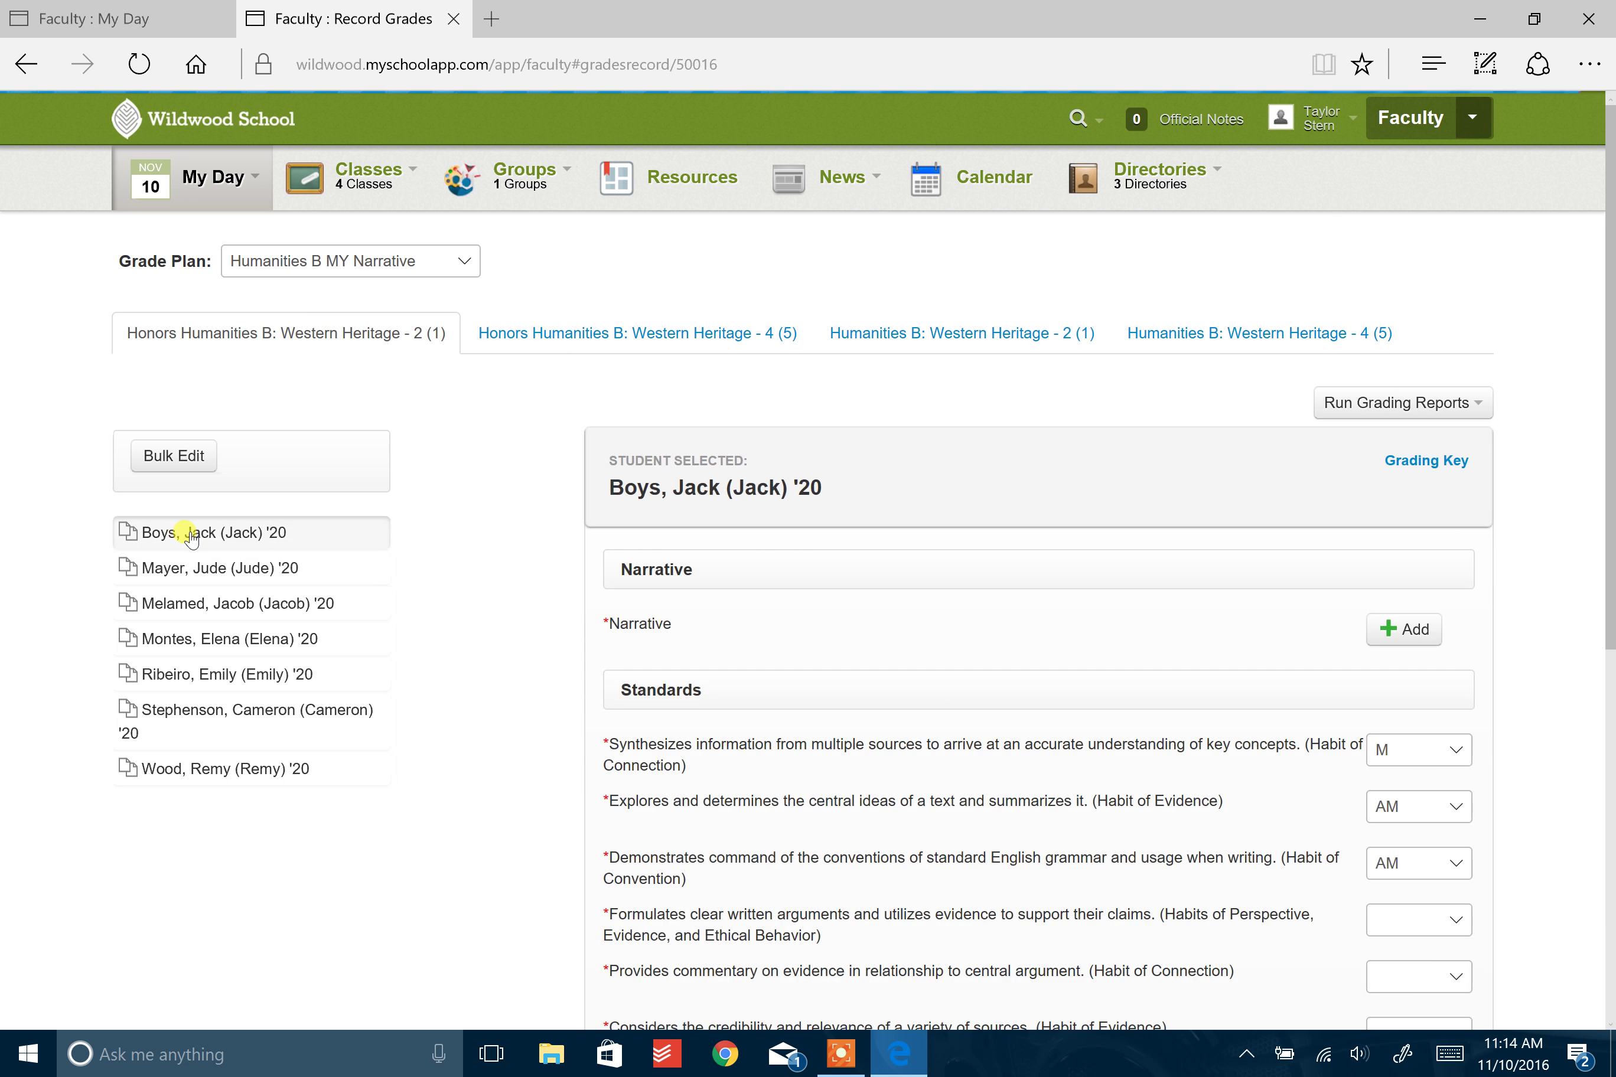
pyautogui.scroll(-4, 949, 757)
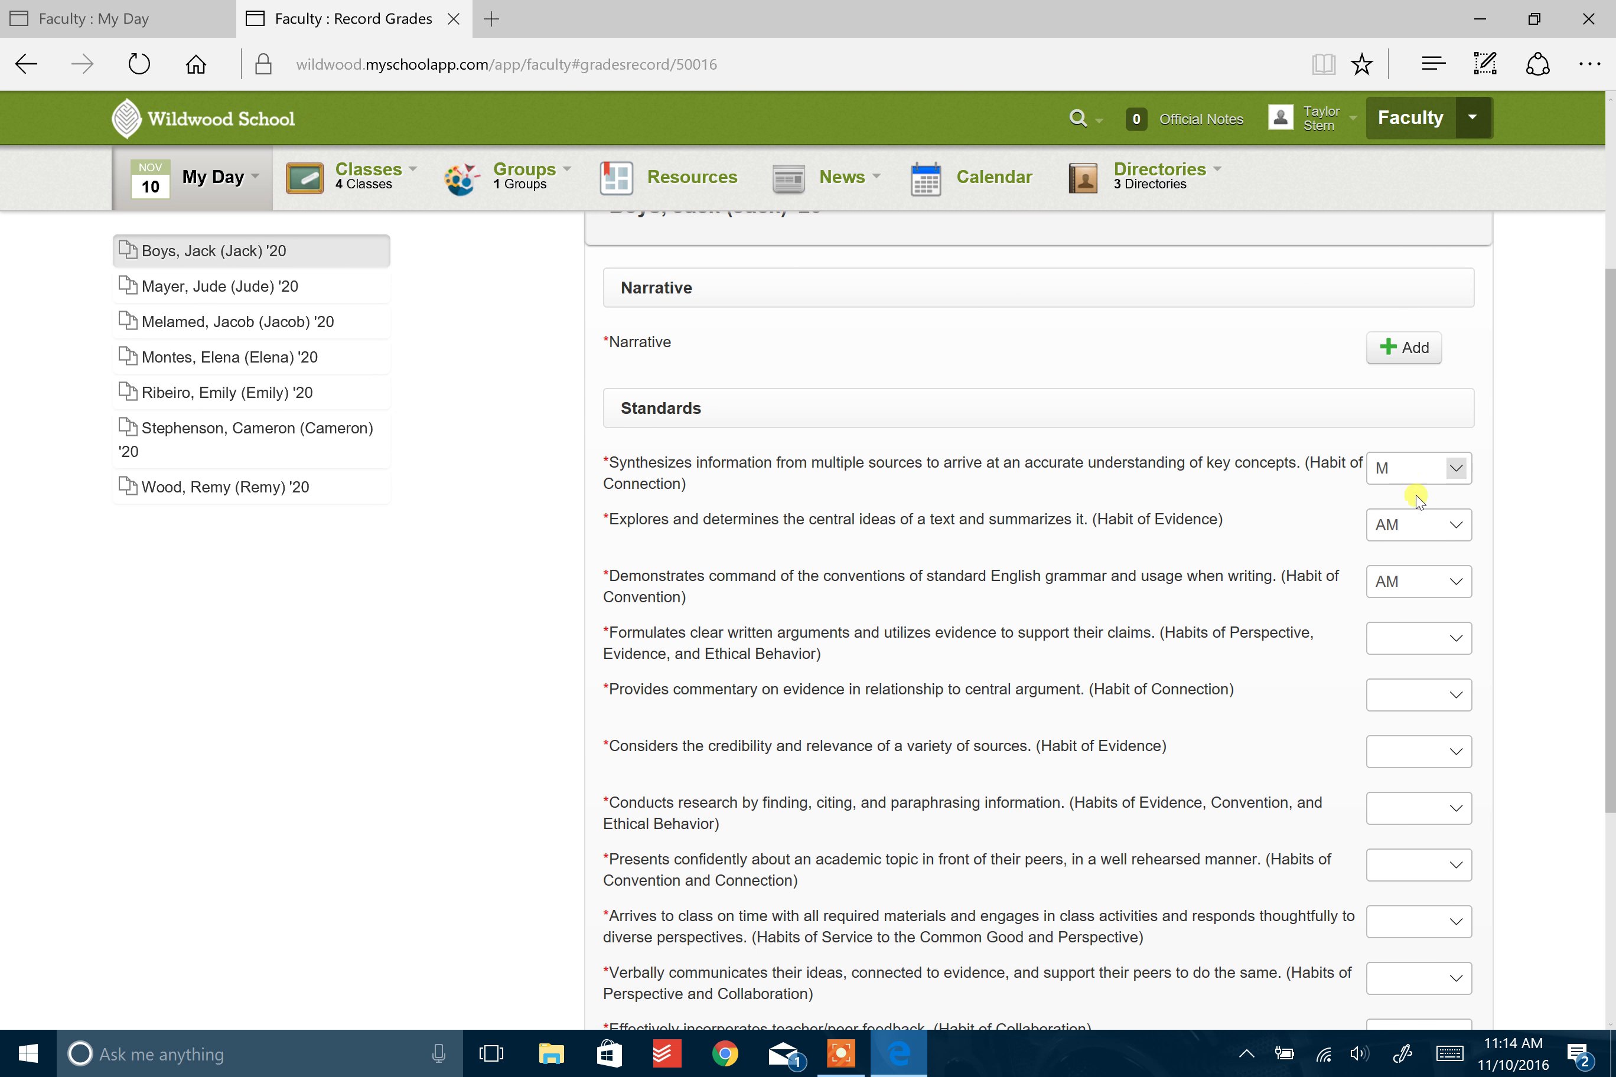
# Add the narrative "Type in your 50-250 comments." to the first student's record and save it.
pyautogui.scroll(1, 1203, 646)
pyautogui.scroll(1, 1203, 646)
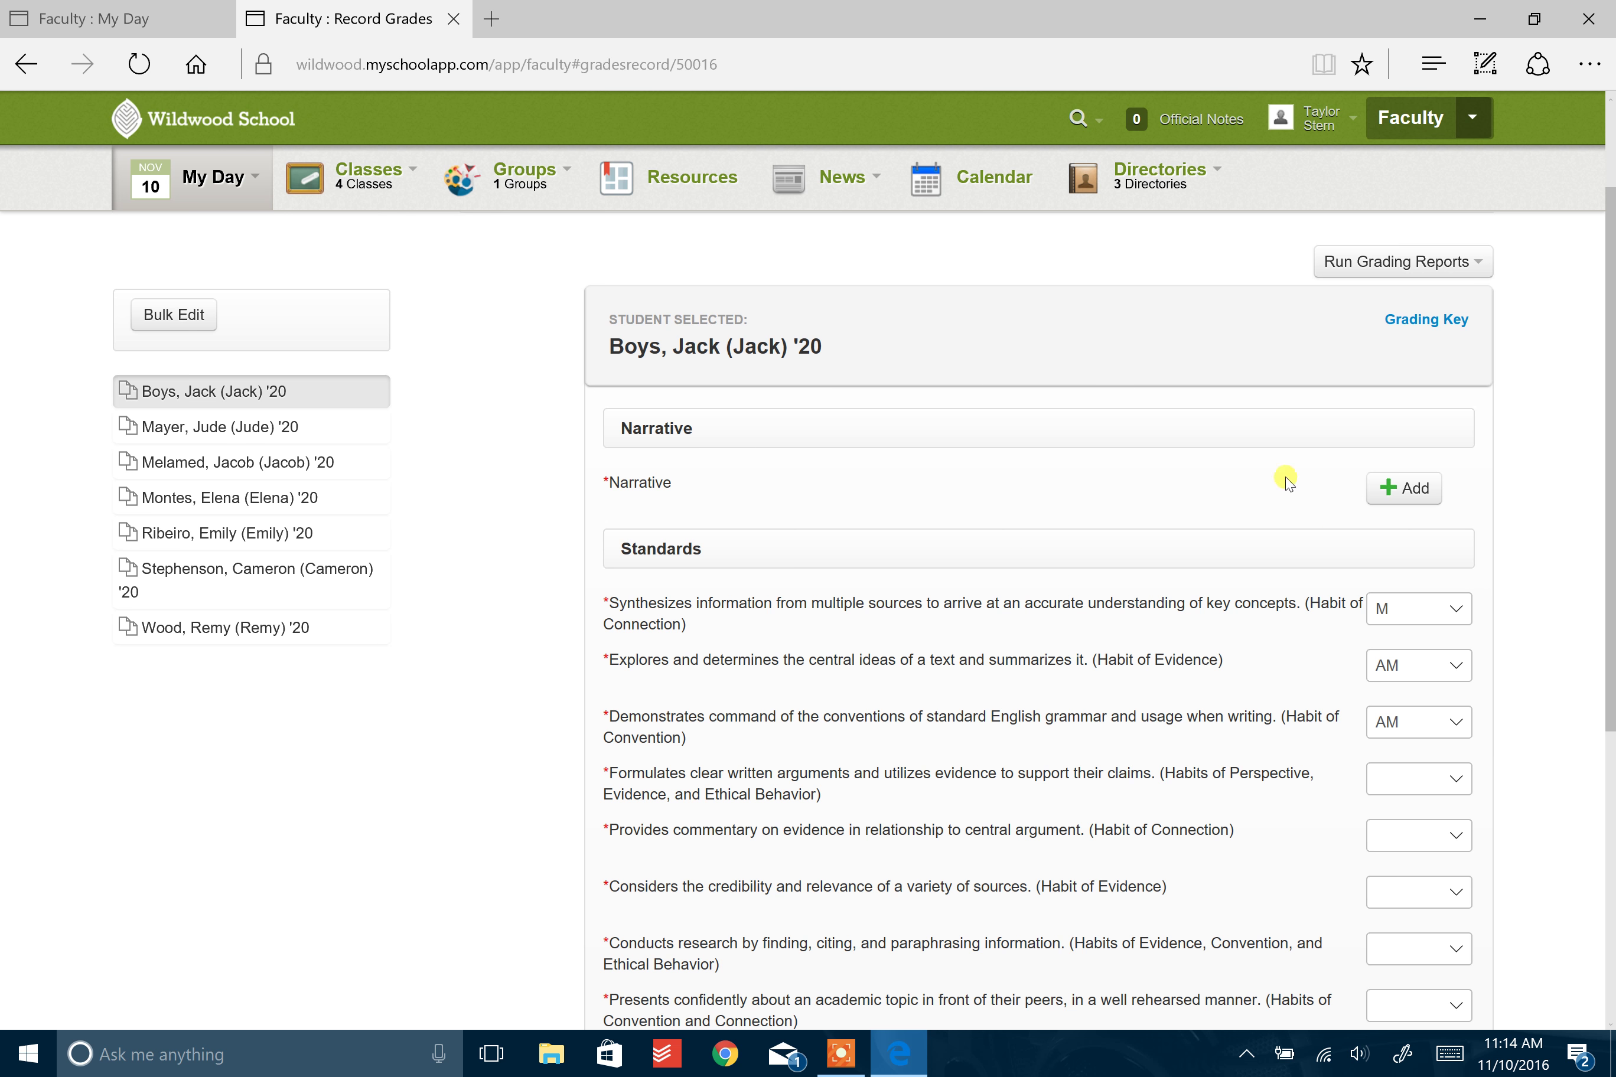
pyautogui.click(1393, 488)
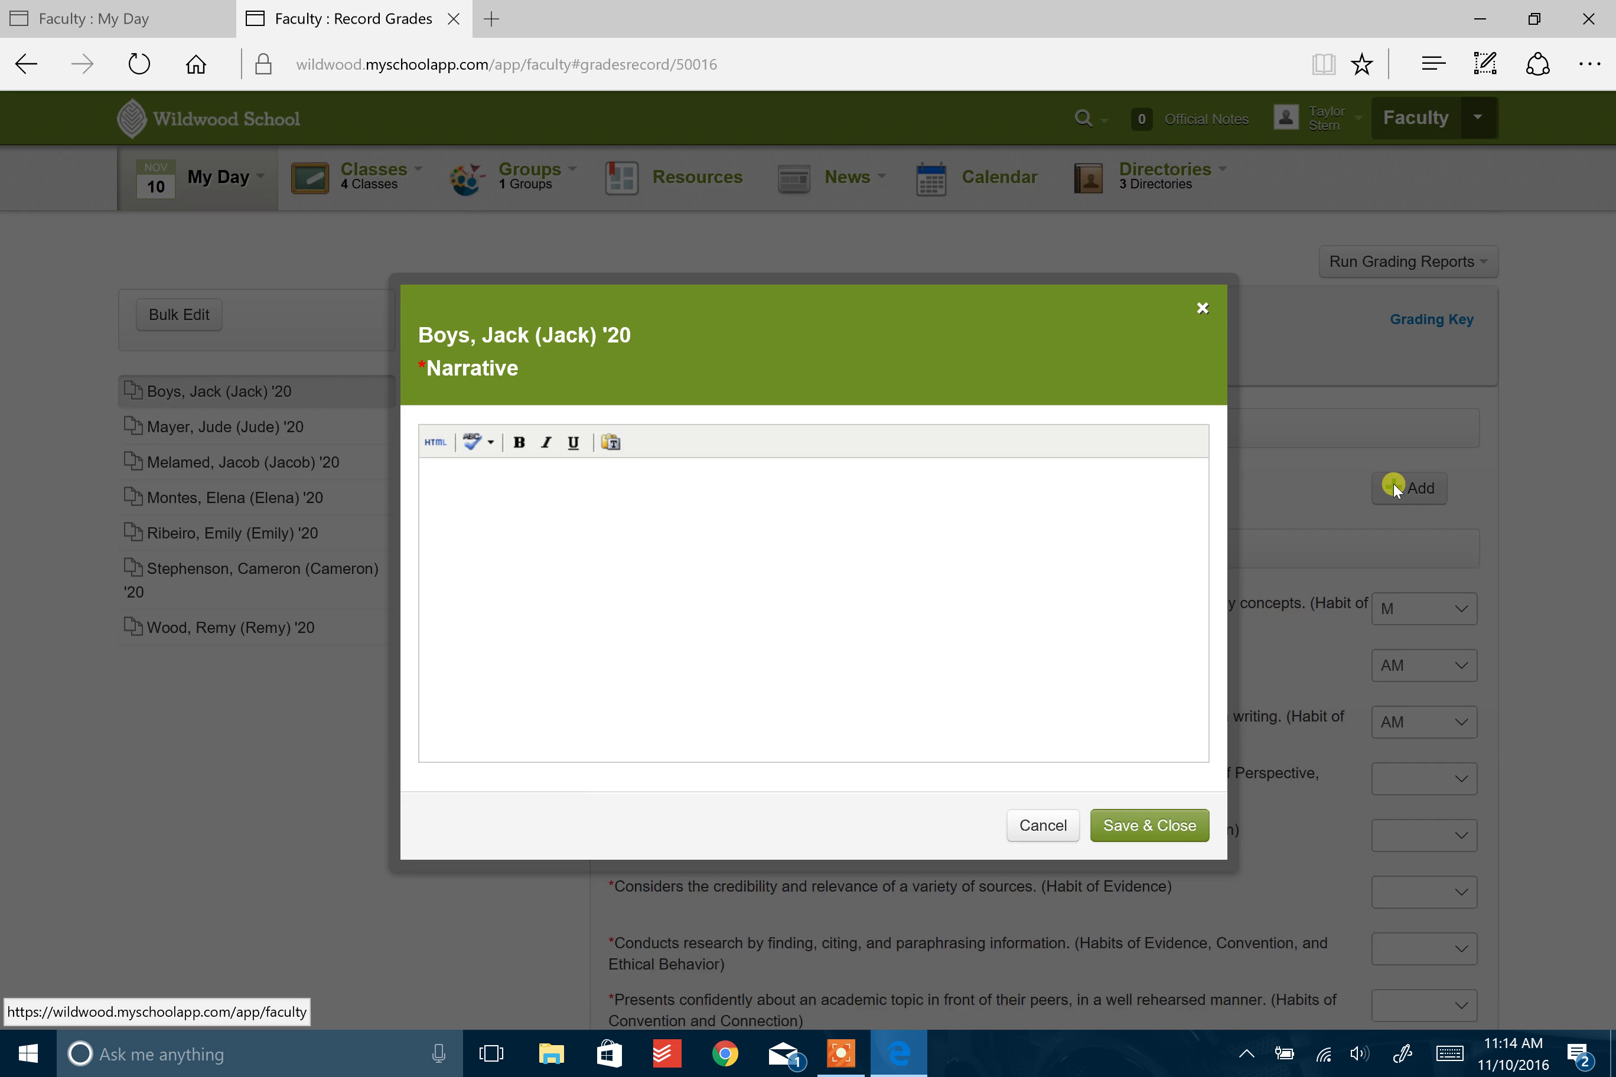
pyautogui.write('Type in y')
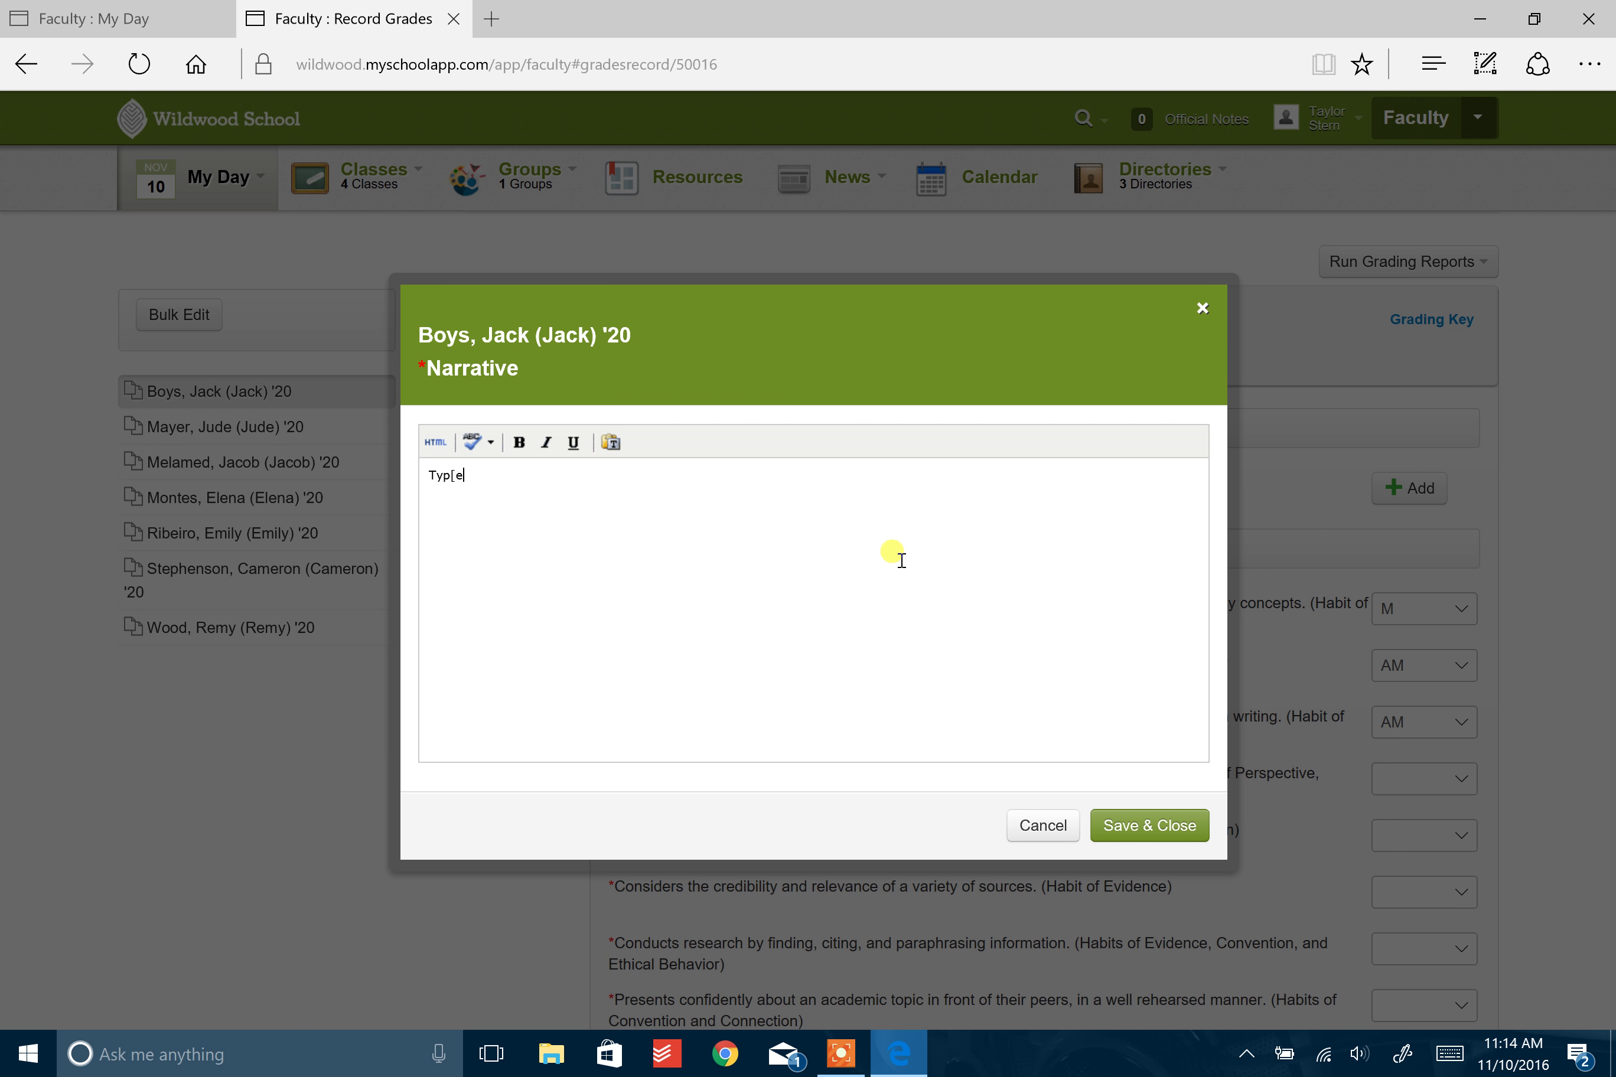
pyautogui.write('our 50-250 comments.')
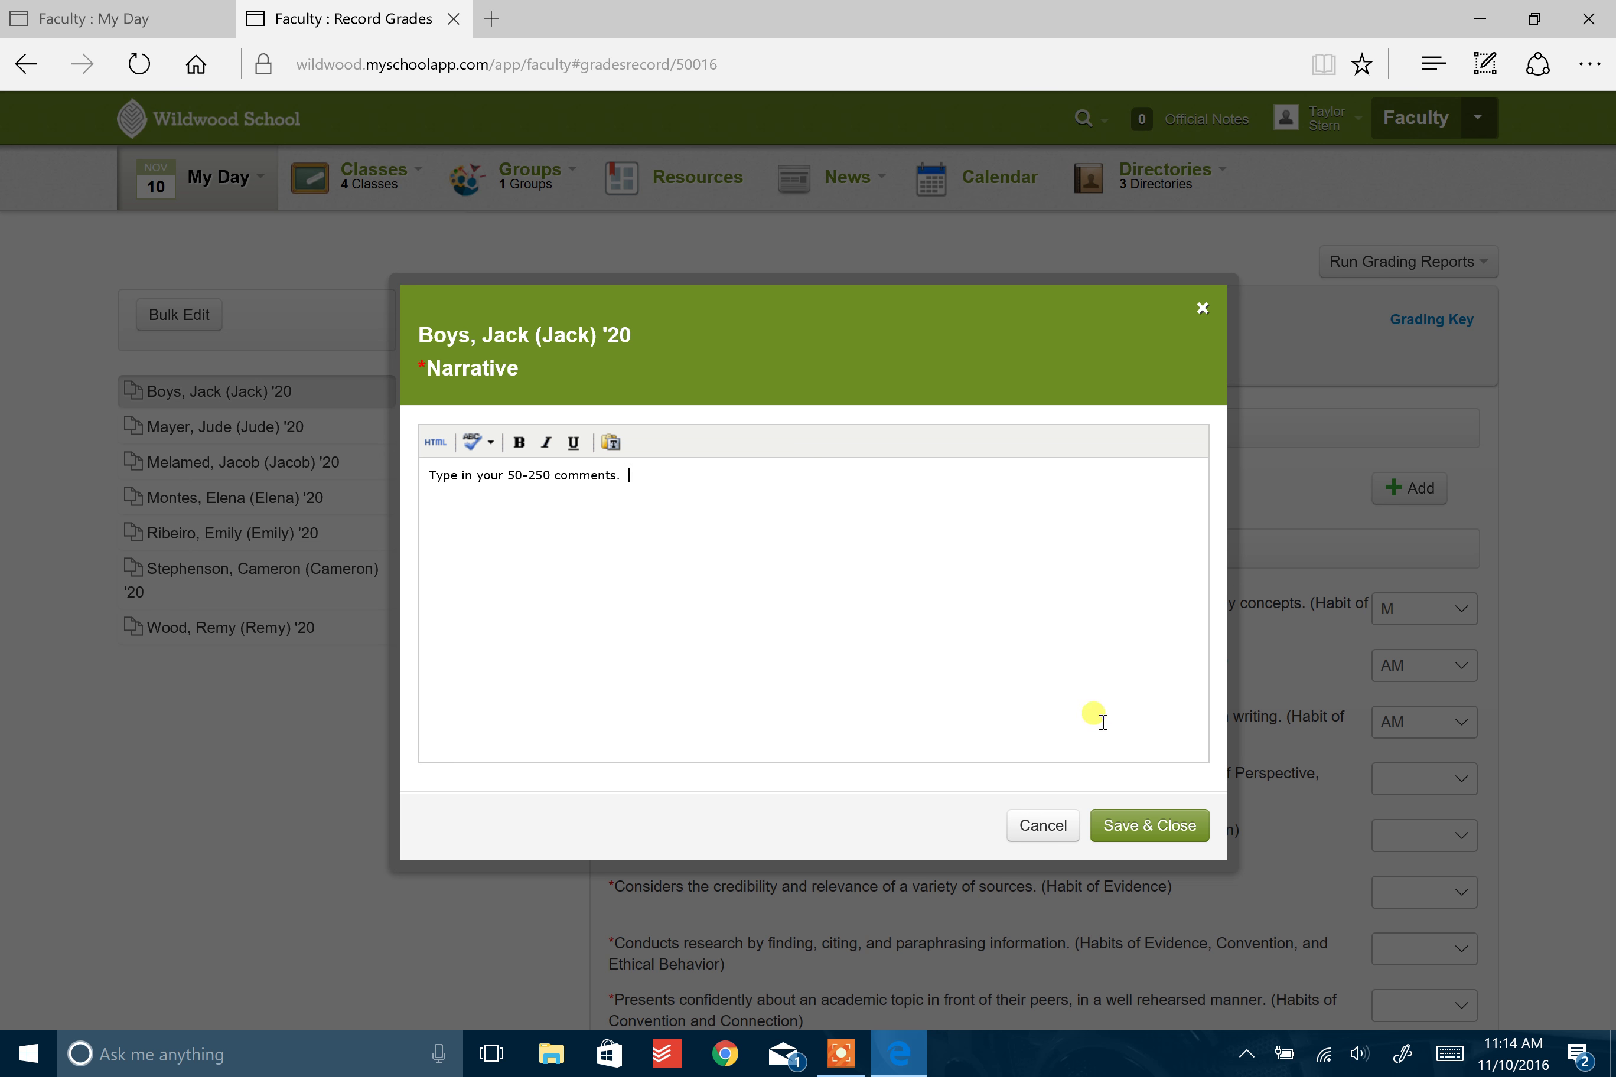
pyautogui.click(1151, 825)
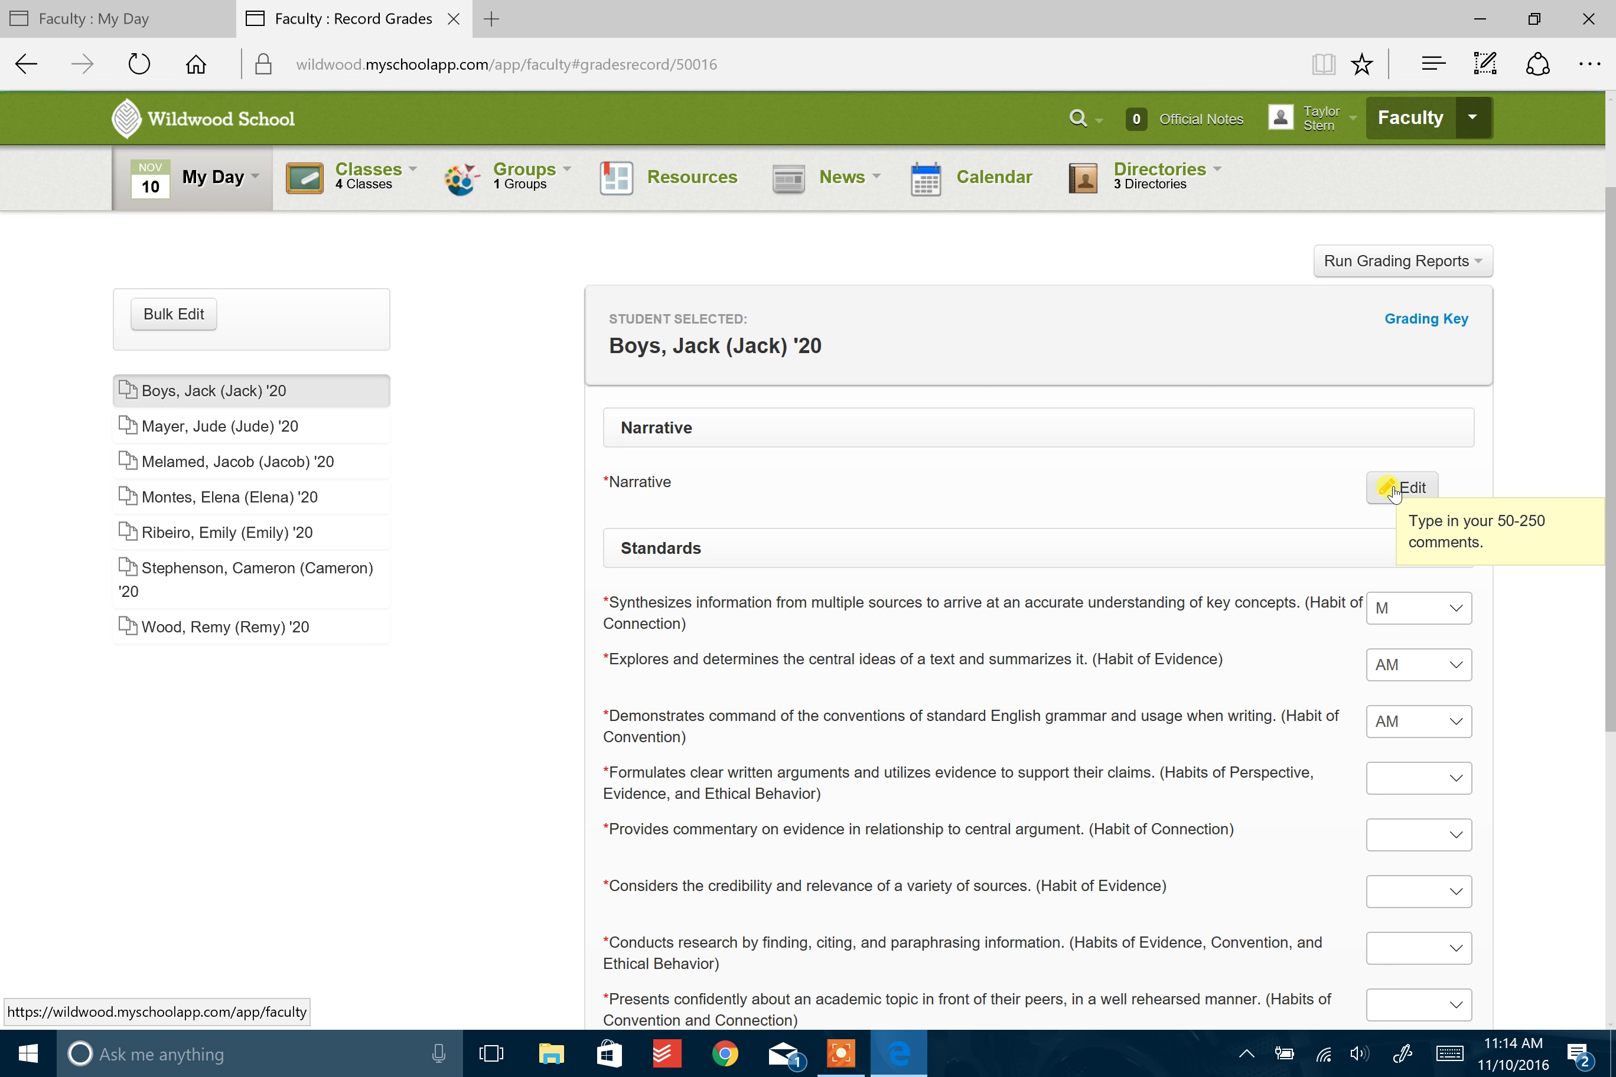
# Try to mark the first student's record as Ready for Review and examine which required items are flagged.
pyautogui.scroll(-4, 1244, 577)
pyautogui.scroll(-3, 1140, 514)
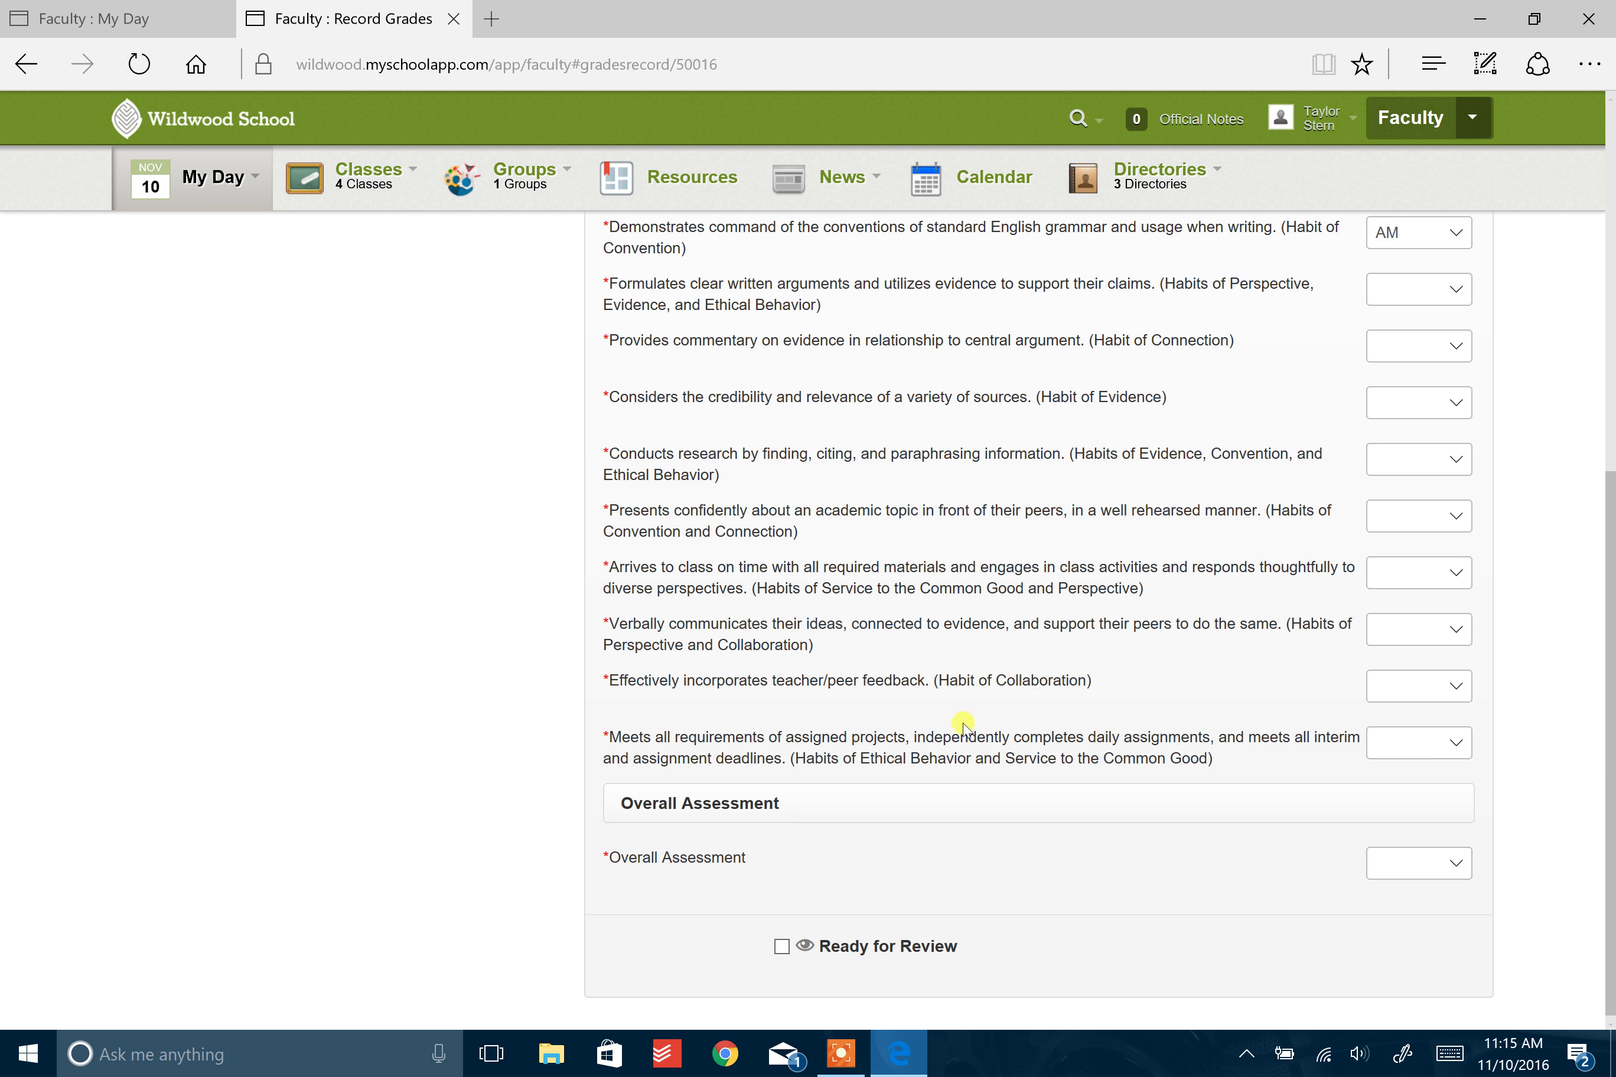
pyautogui.click(778, 953)
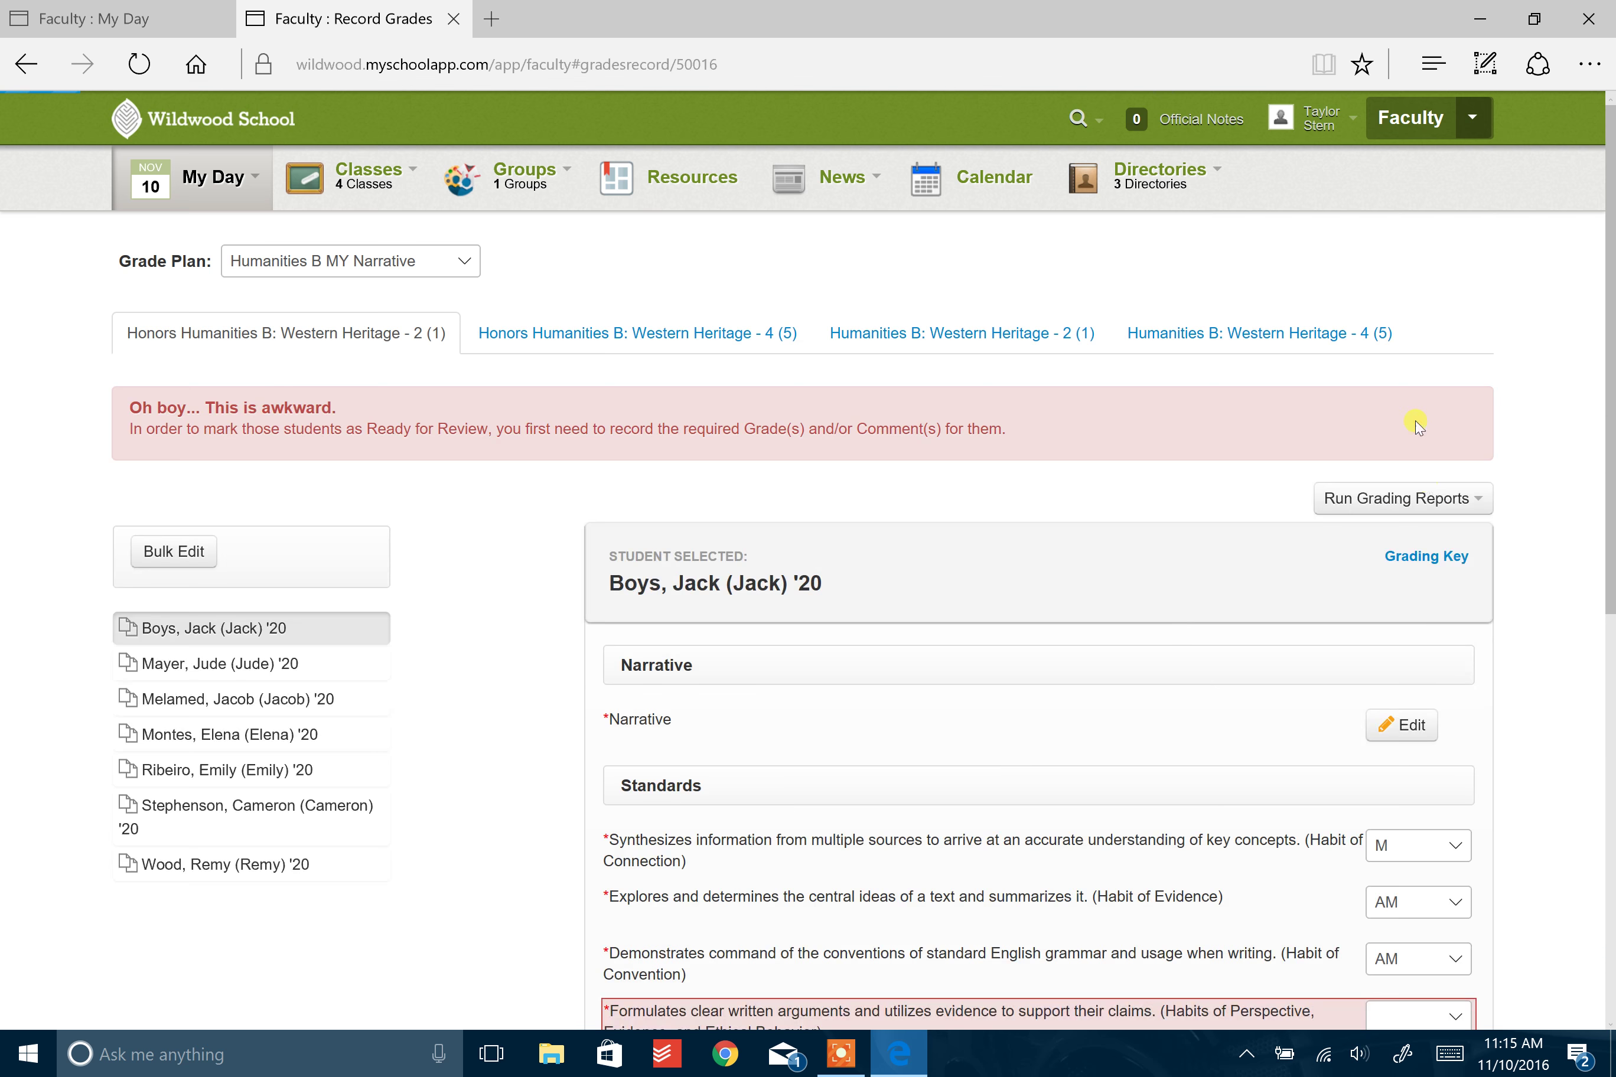
pyautogui.moveTo(201, 408); pyautogui.dragTo(916, 437)
pyautogui.click(912, 436)
pyautogui.scroll(-10, 912, 437)
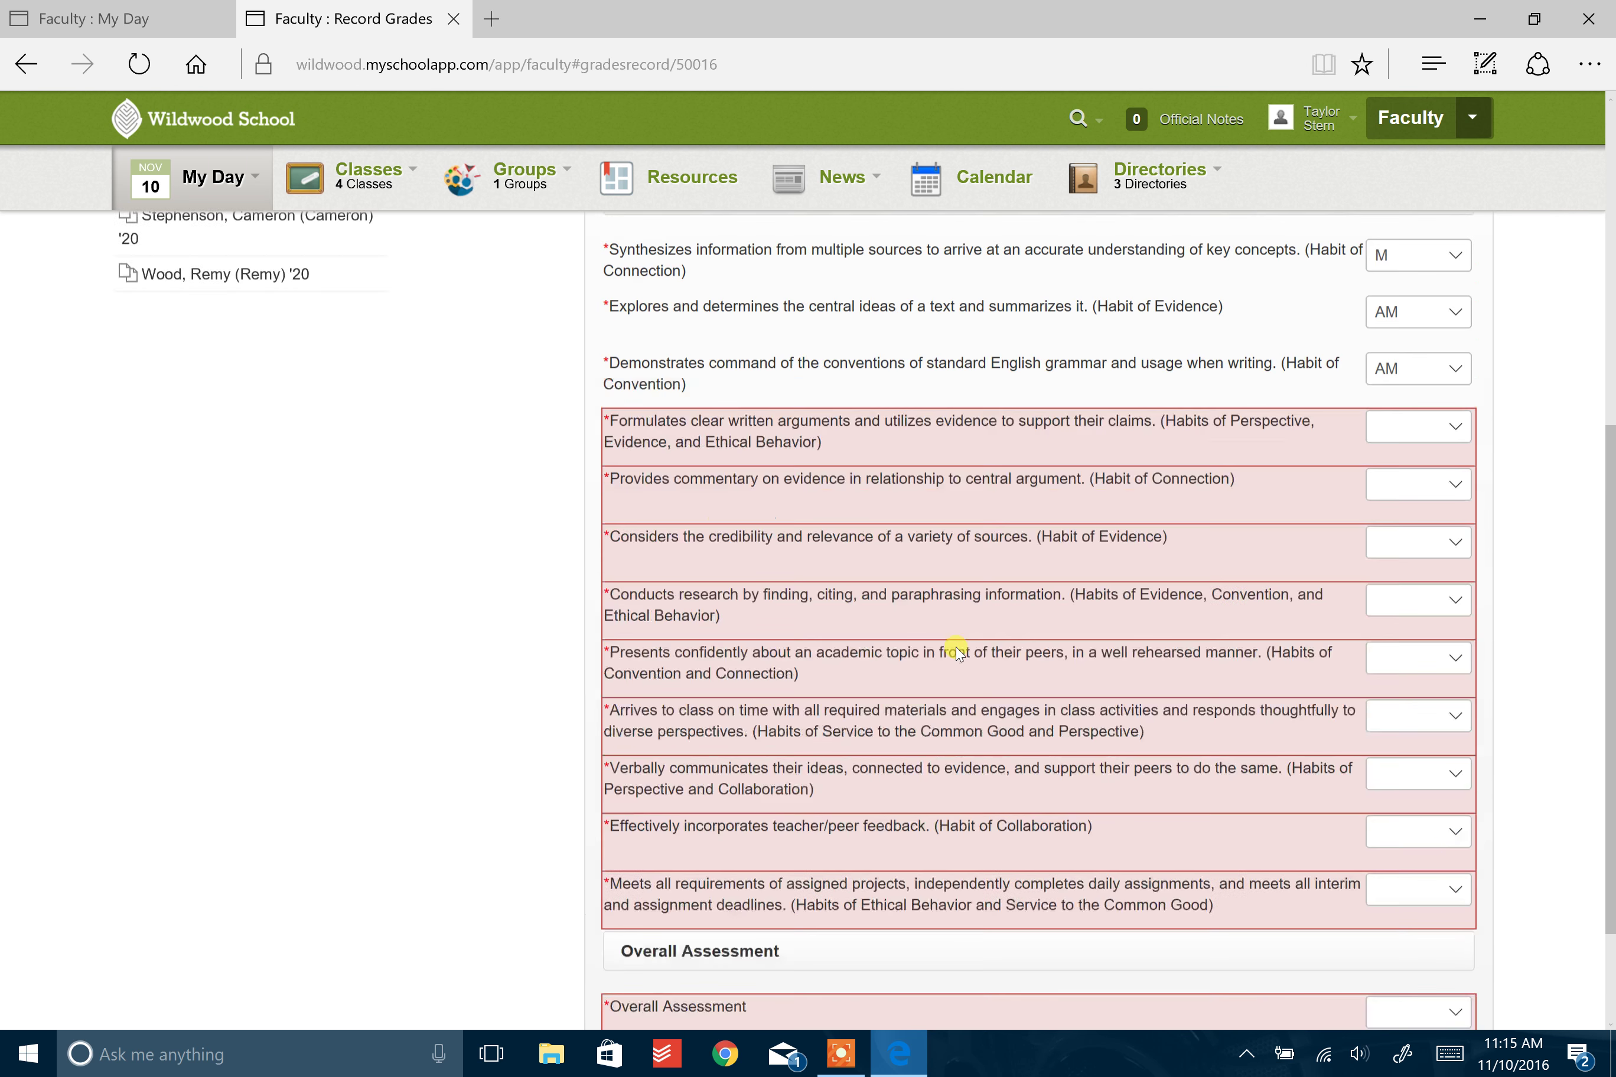
pyautogui.scroll(-8, 1039, 580)
pyautogui.scroll(10, 835, 873)
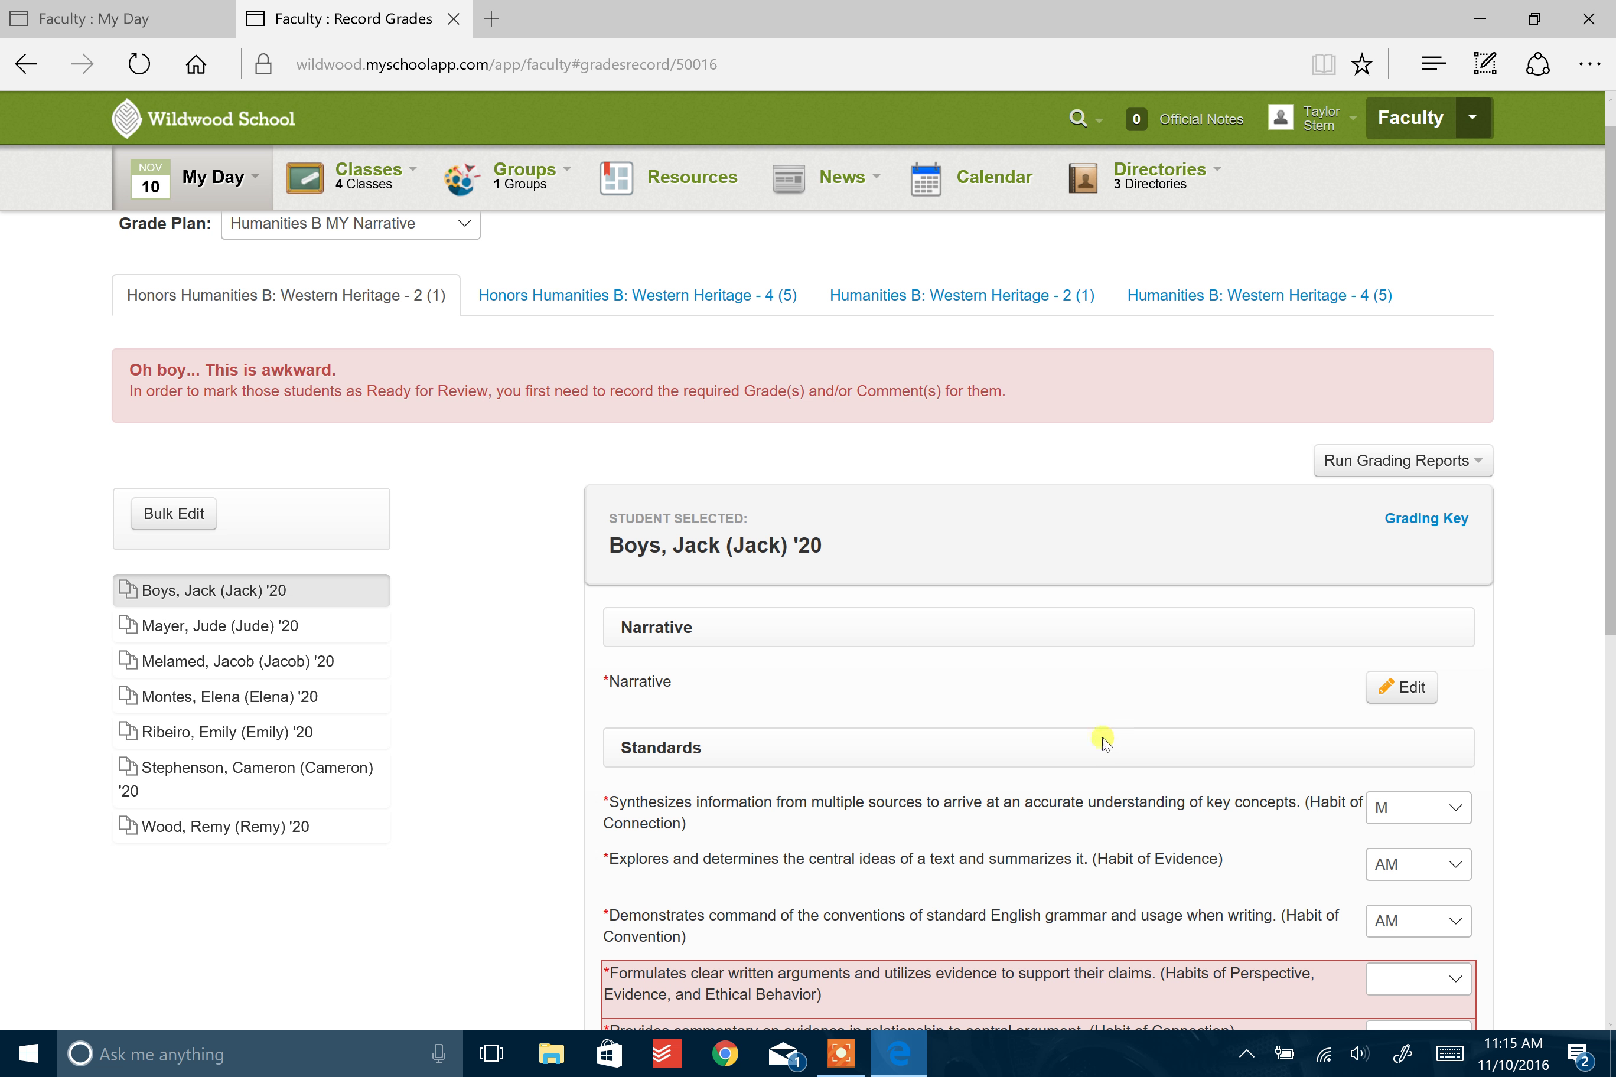
# Start a bulk edit for the Honors Humanities B: Western Heritage - 2 (1) class and select all students.
pyautogui.click(154, 517)
pyautogui.click(154, 516)
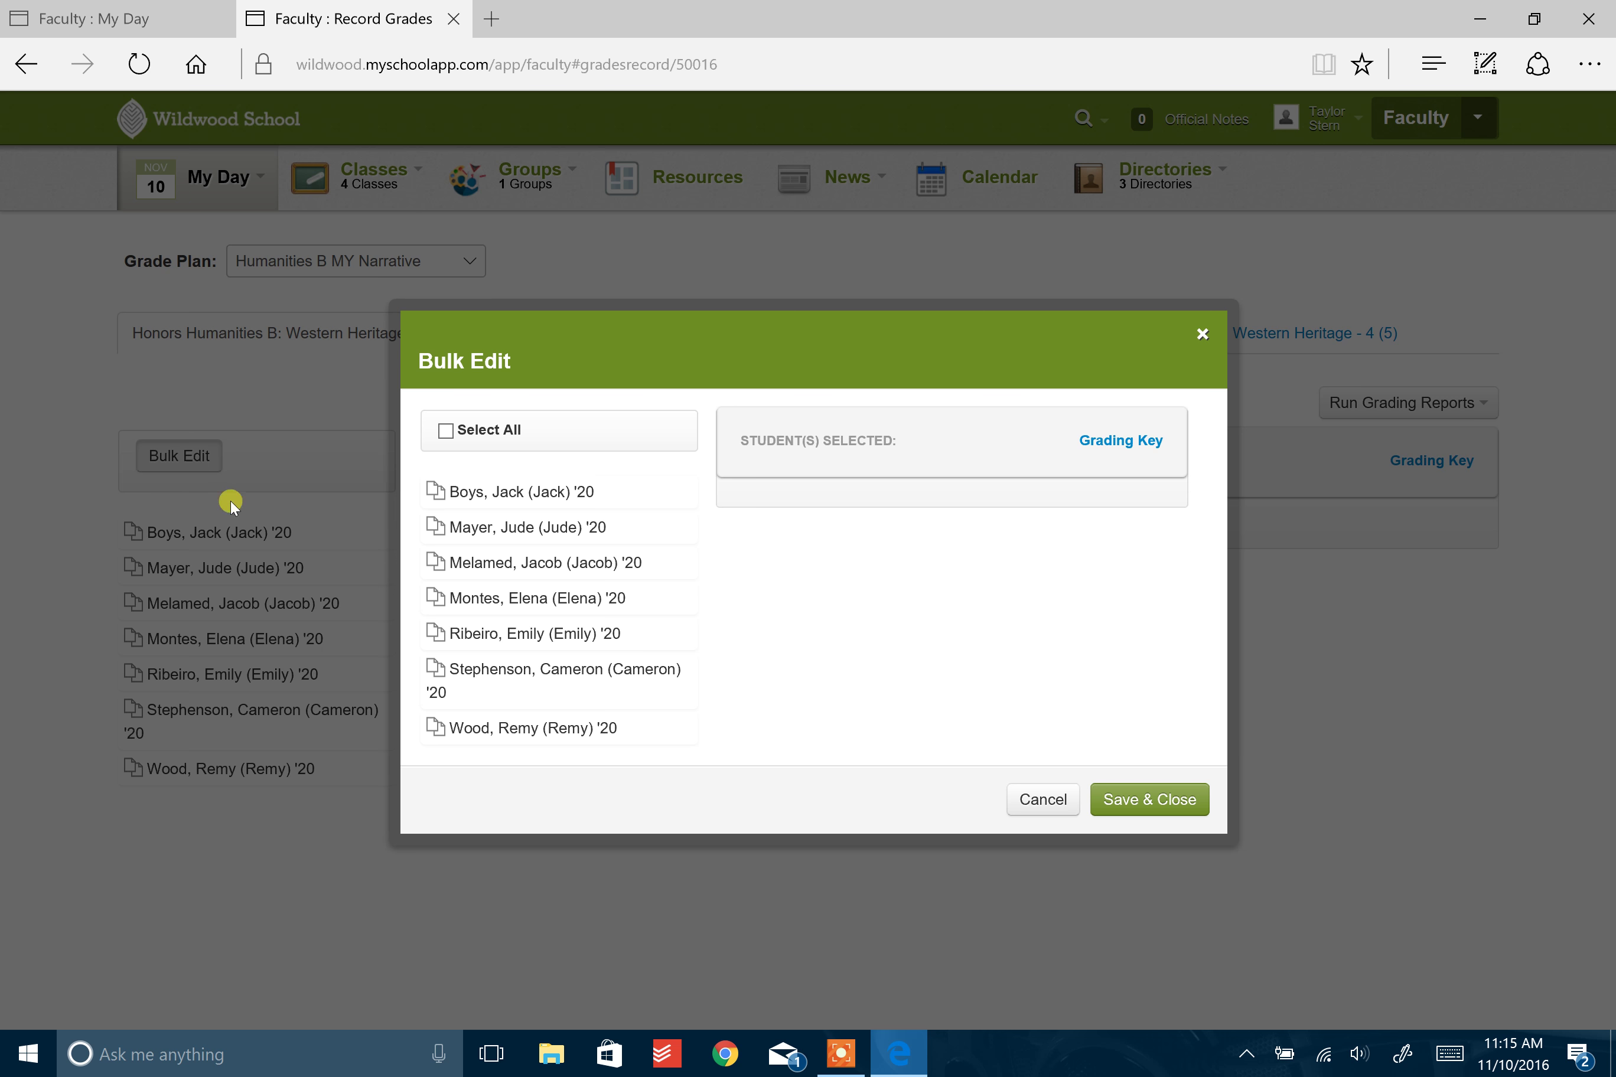
pyautogui.click(448, 431)
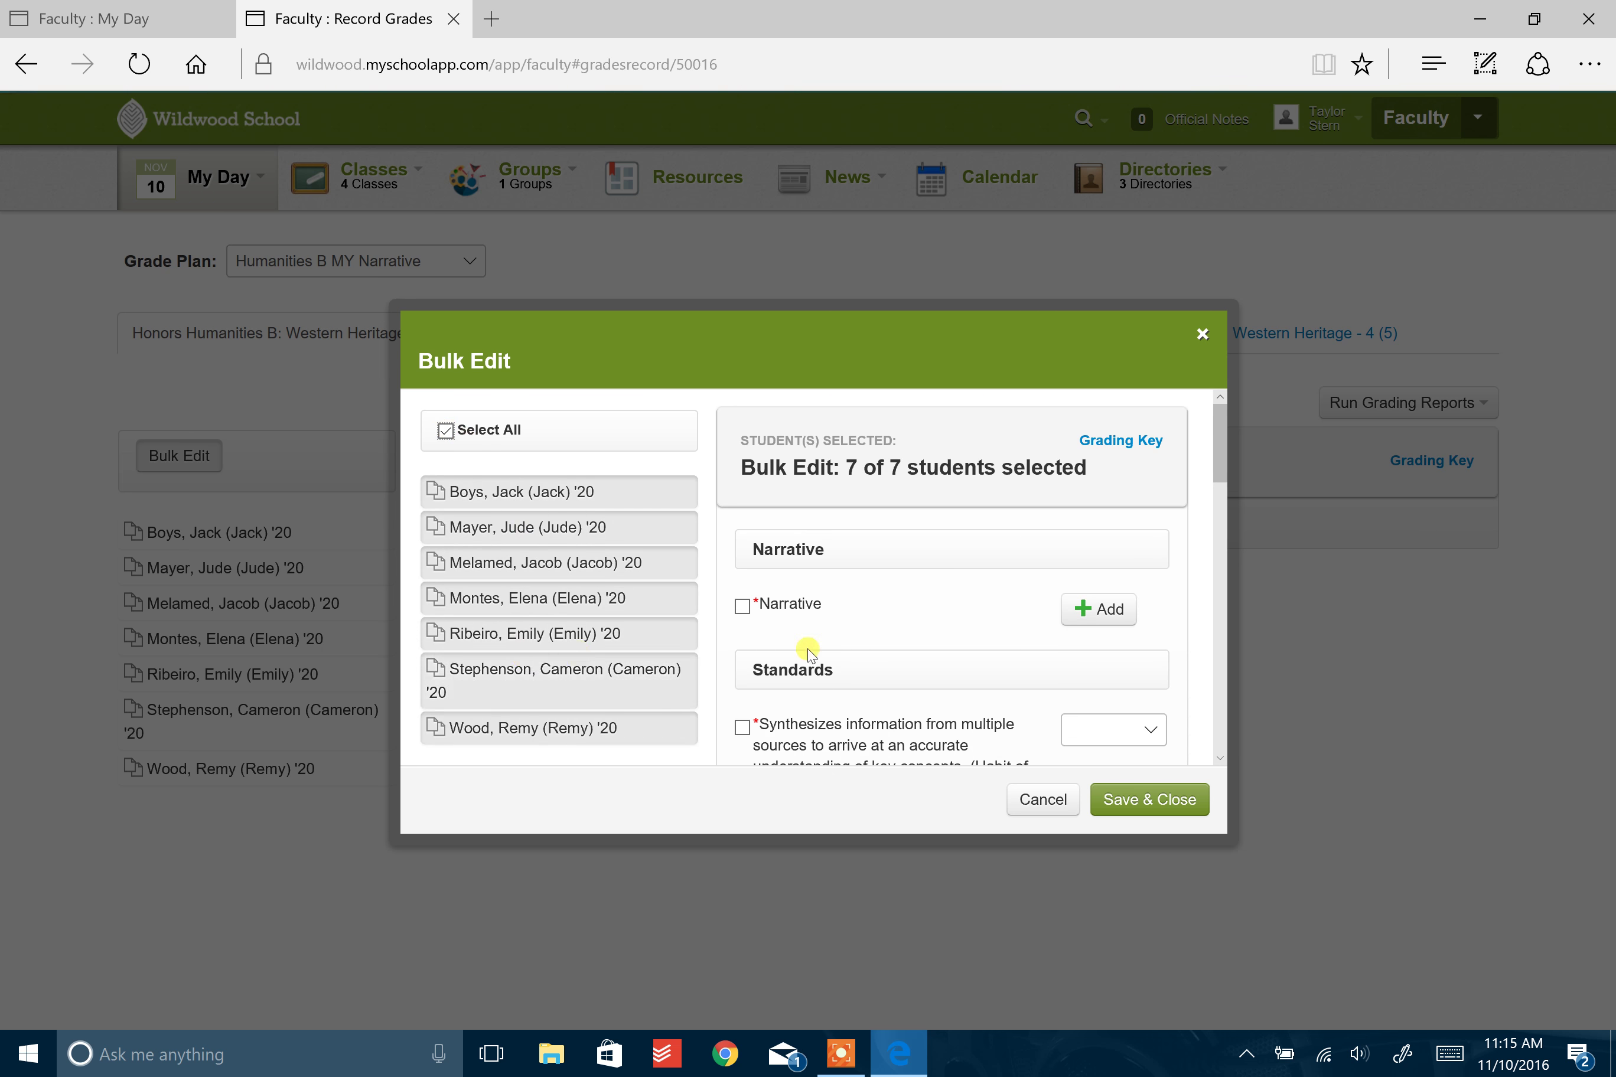
# Set the first four standards, from synthesizing information through formulating clear written arguments, to M for all selected students.
pyautogui.scroll(-1, 811, 652)
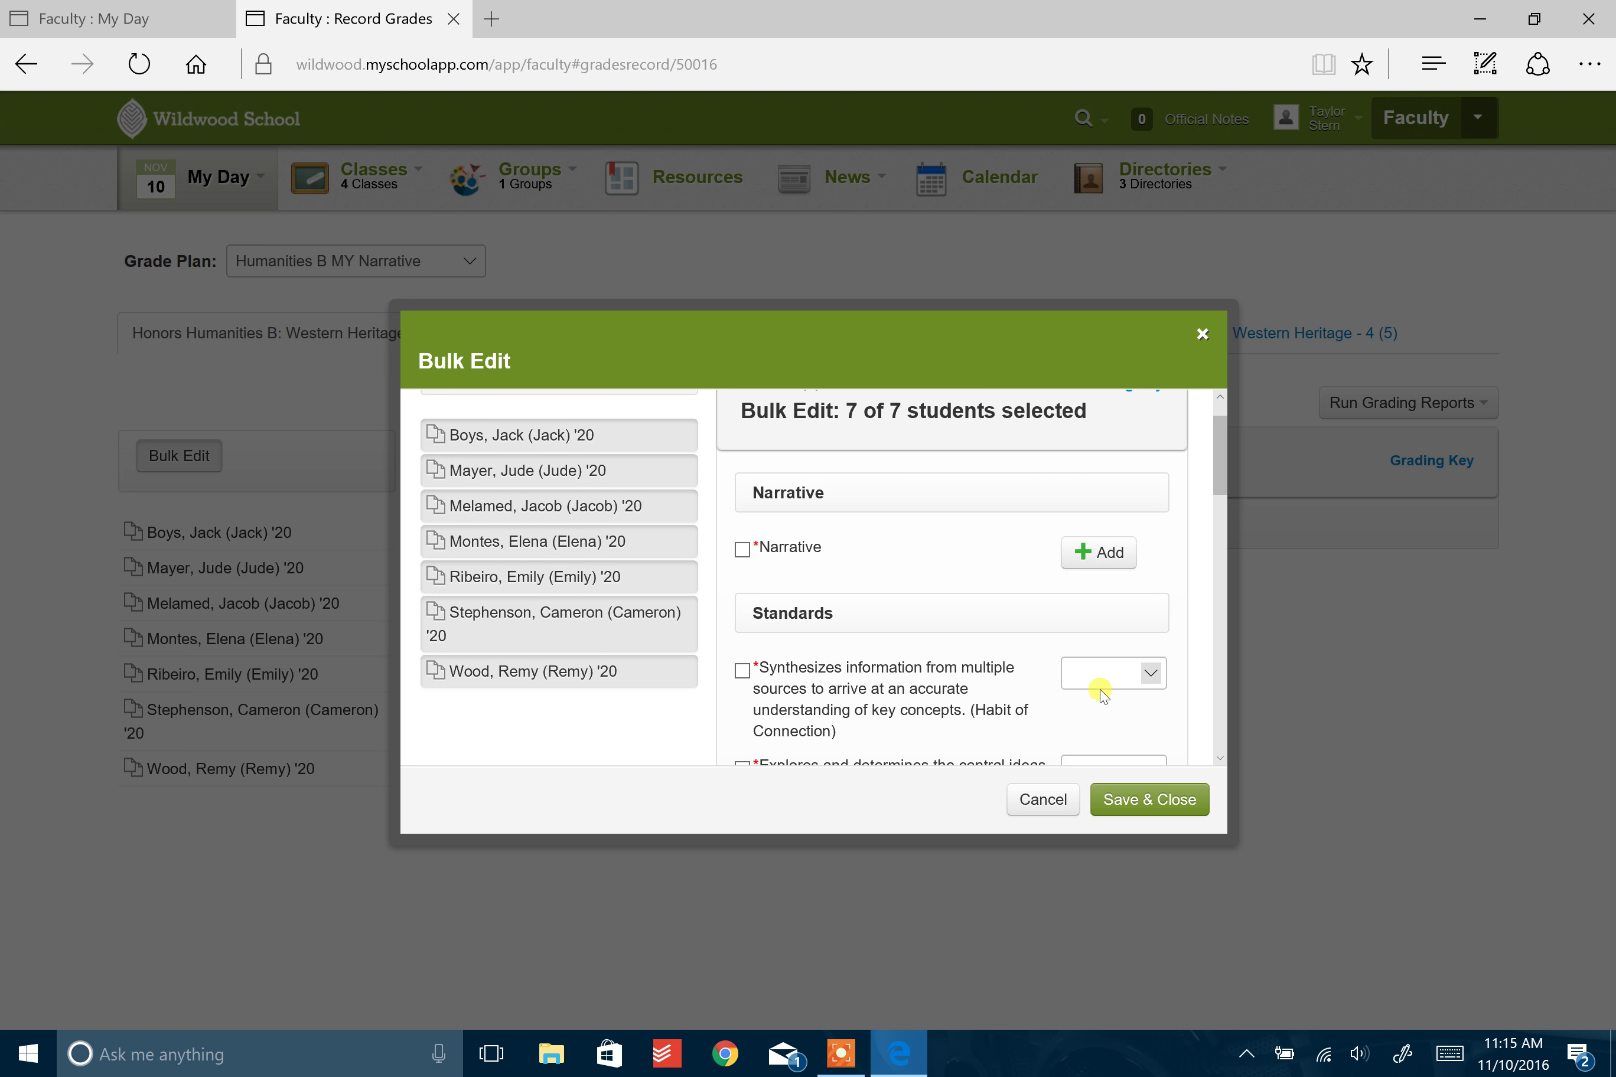
pyautogui.scroll(-3, 1099, 689)
pyautogui.scroll(2, 1101, 696)
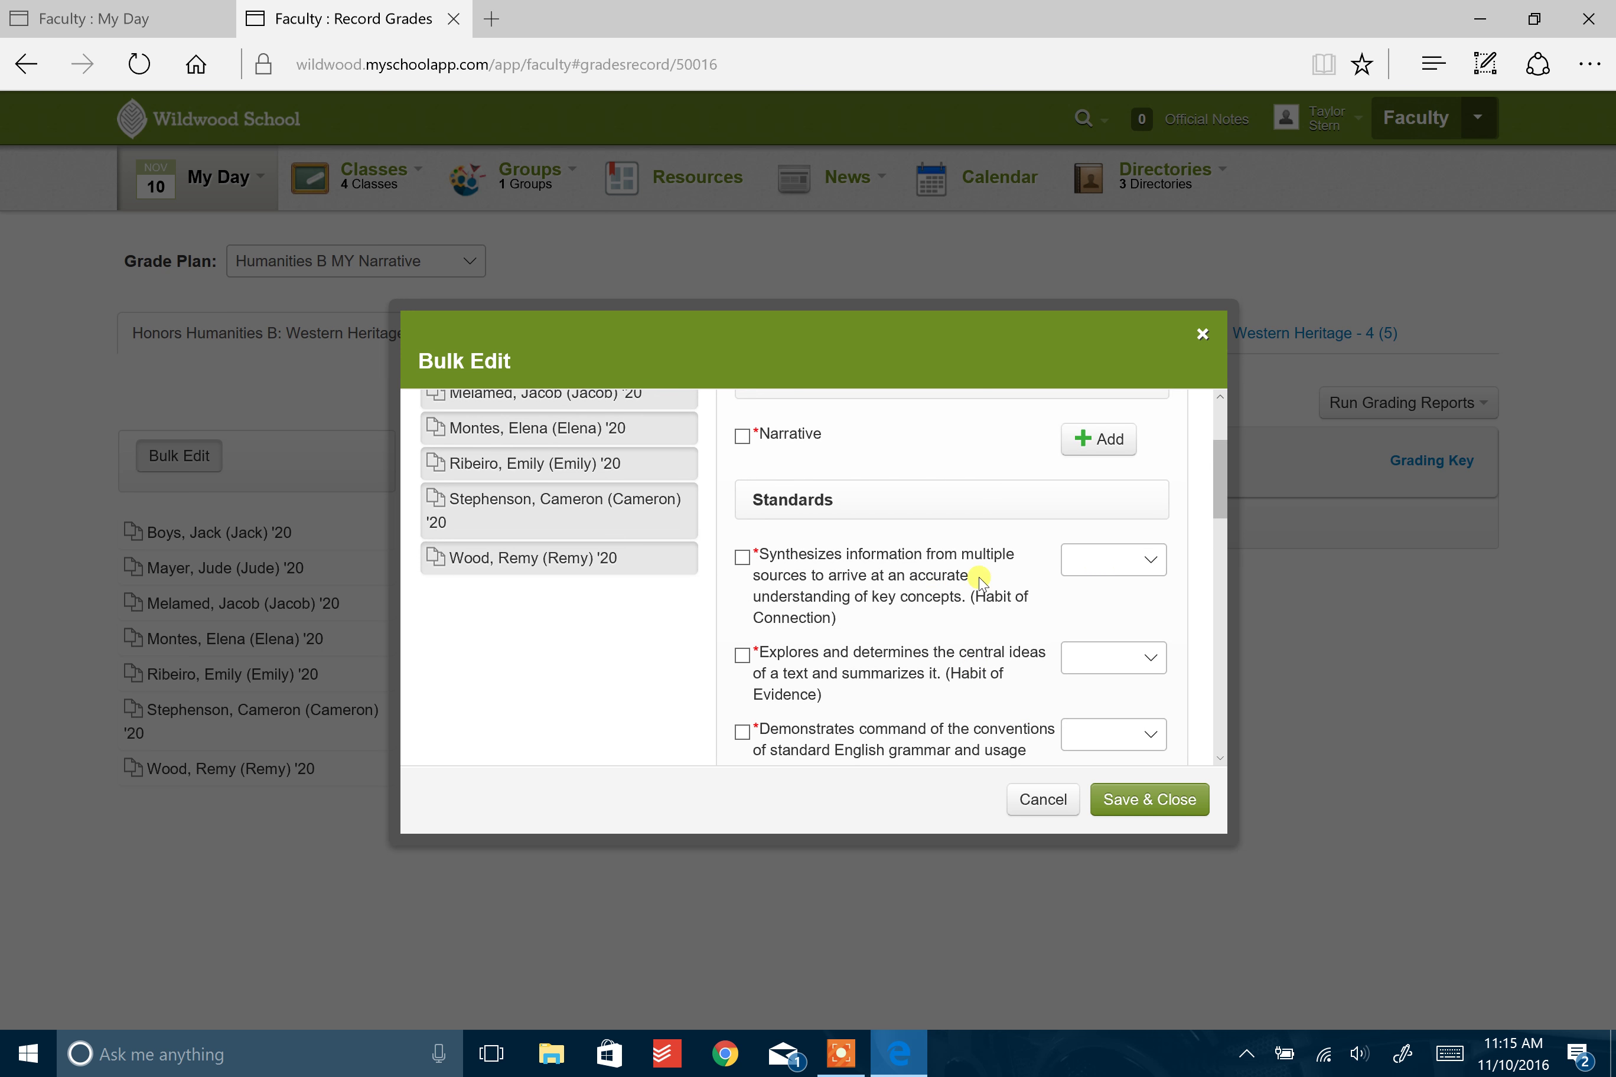
pyautogui.click(1100, 571)
pyautogui.click(1103, 572)
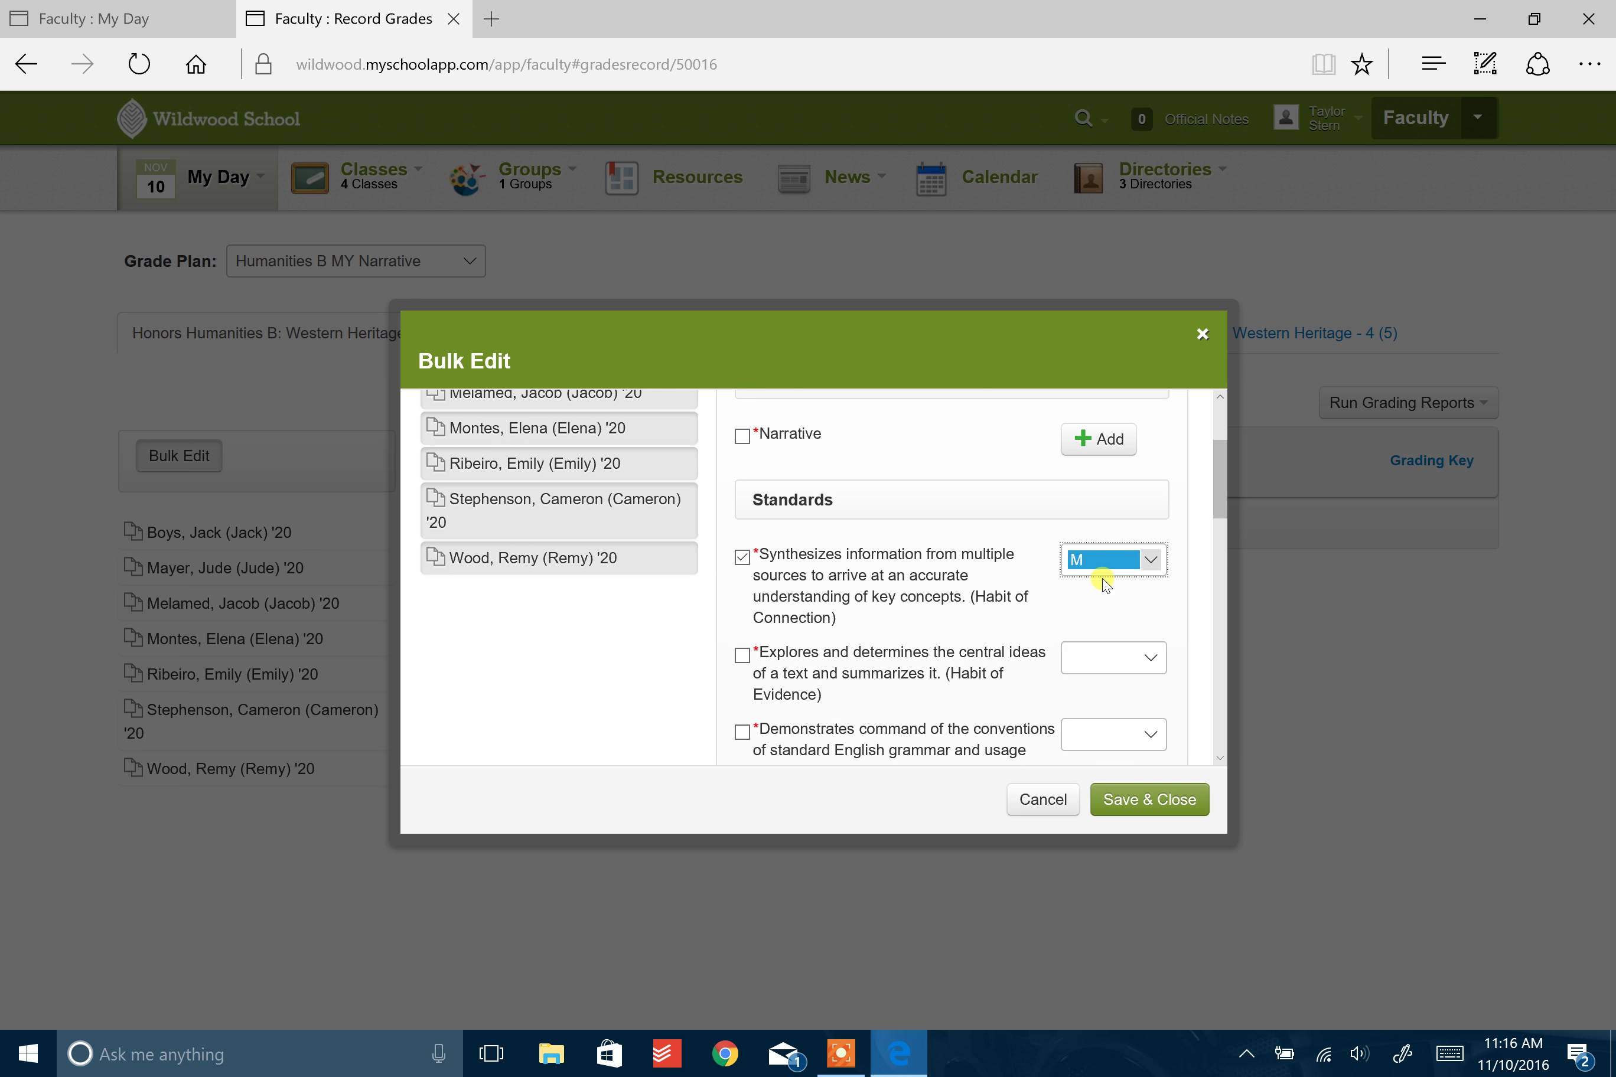
pyautogui.click(1118, 670)
pyautogui.click(1117, 677)
pyautogui.scroll(-1, 1117, 681)
pyautogui.click(1117, 680)
pyautogui.click(1118, 699)
pyautogui.scroll(-2, 1117, 704)
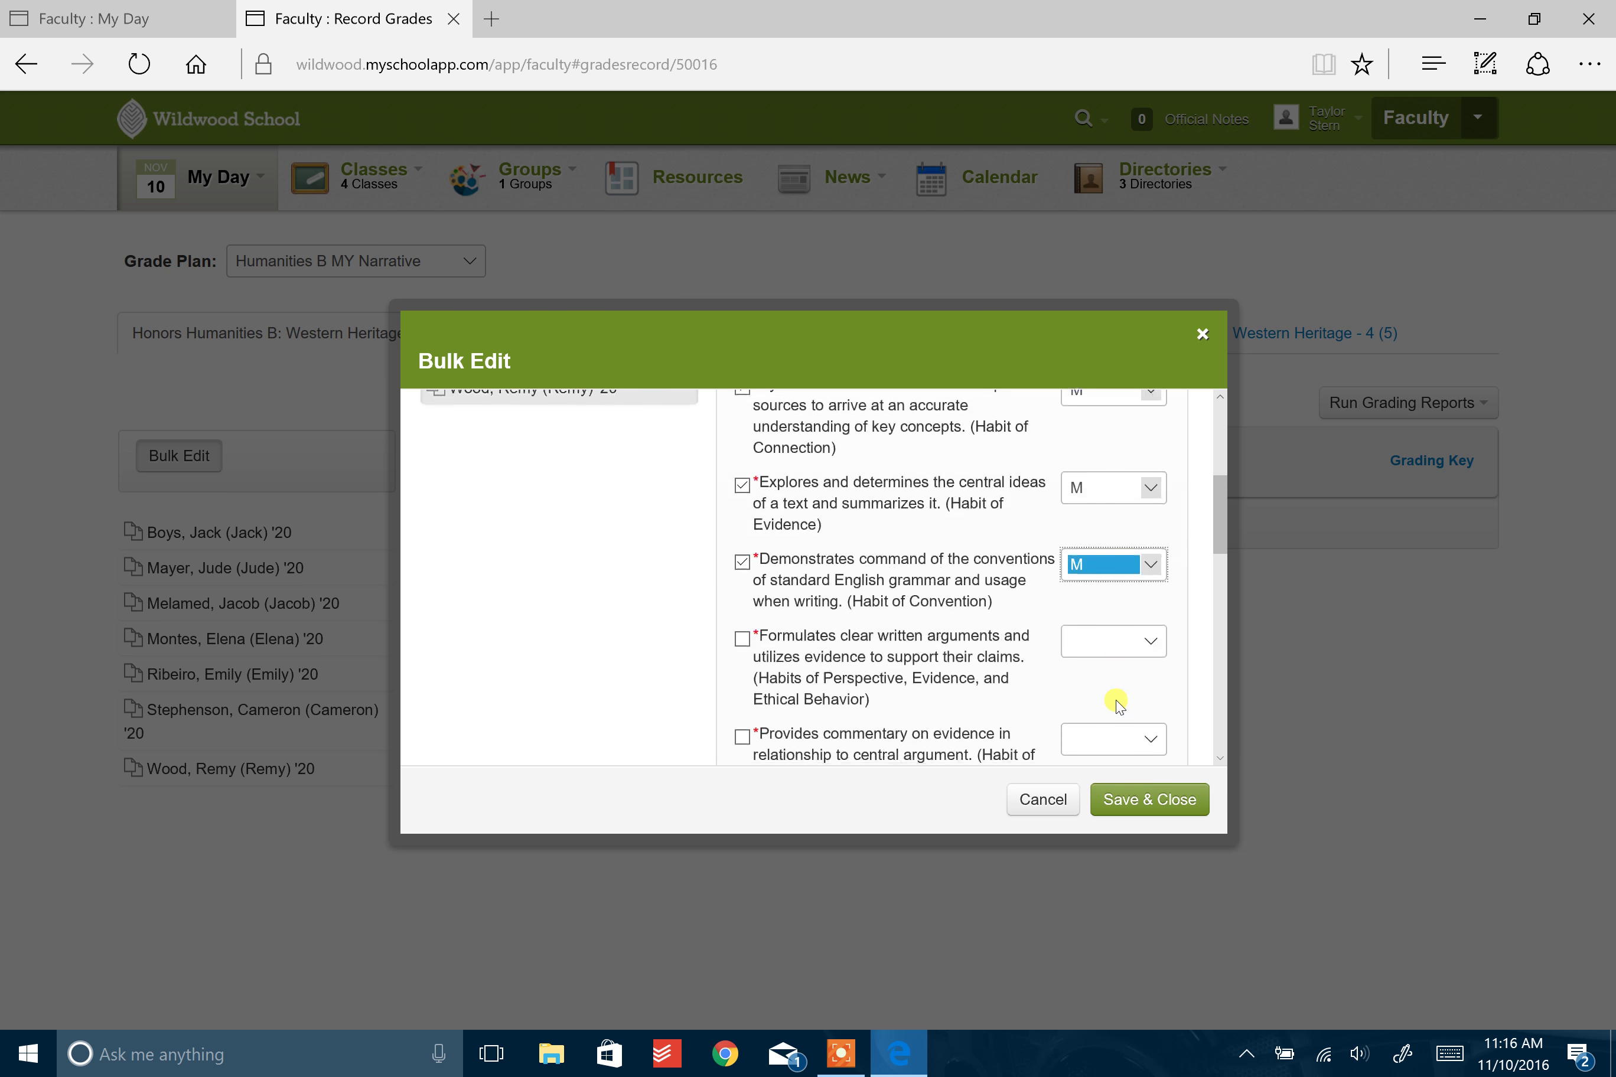
pyautogui.click(1116, 653)
pyautogui.click(1117, 662)
# Include the narrative in the bulk edit with the text "Testing comments. Bulk edit." and save the bulk changes.
pyautogui.scroll(2, 1031, 666)
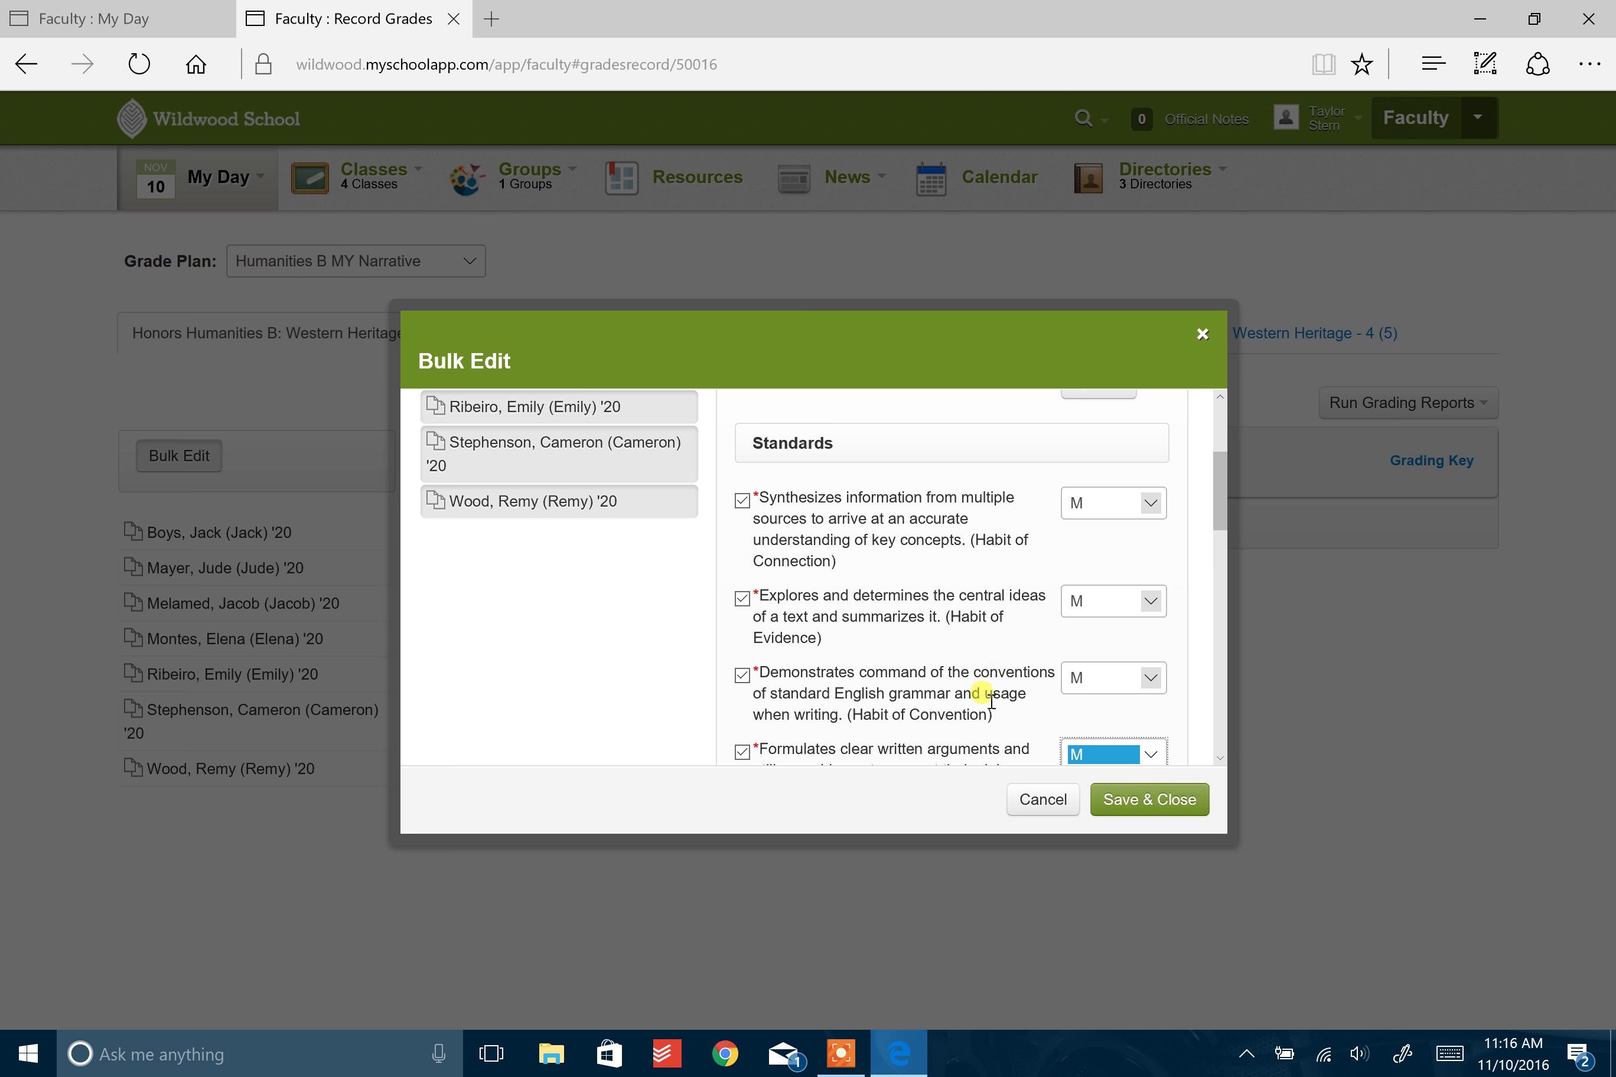
pyautogui.scroll(2, 983, 695)
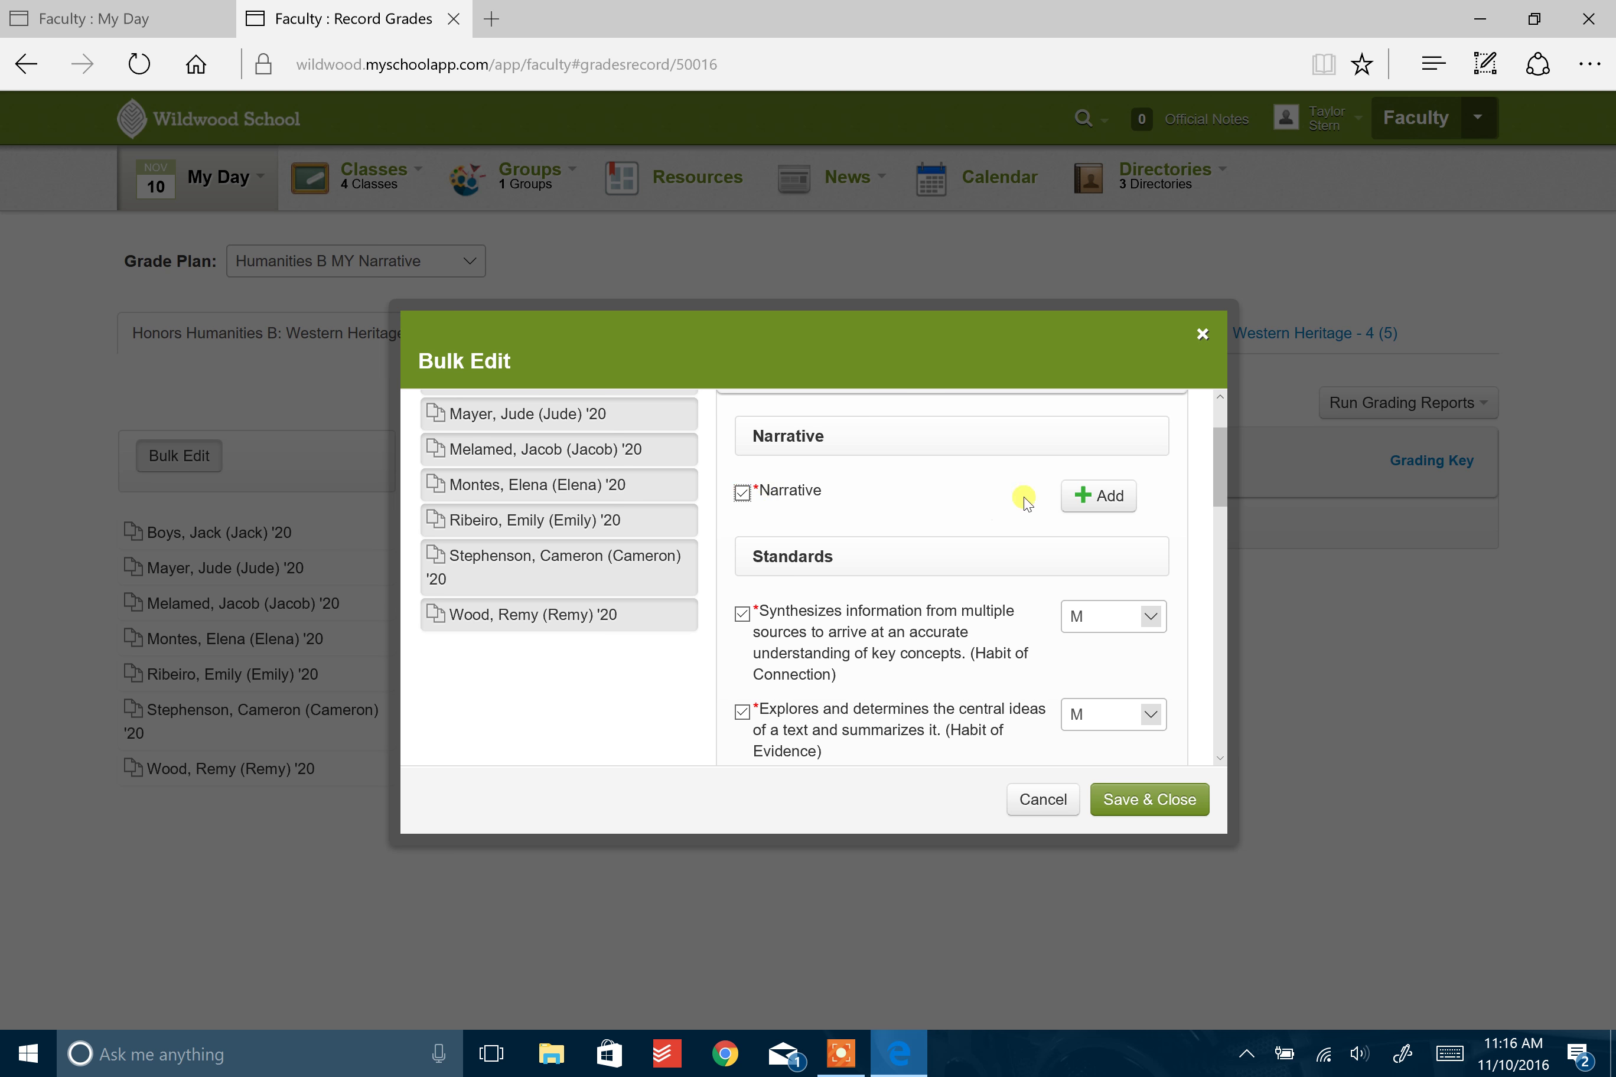
pyautogui.click(1098, 495)
pyautogui.scroll(8, 1012, 526)
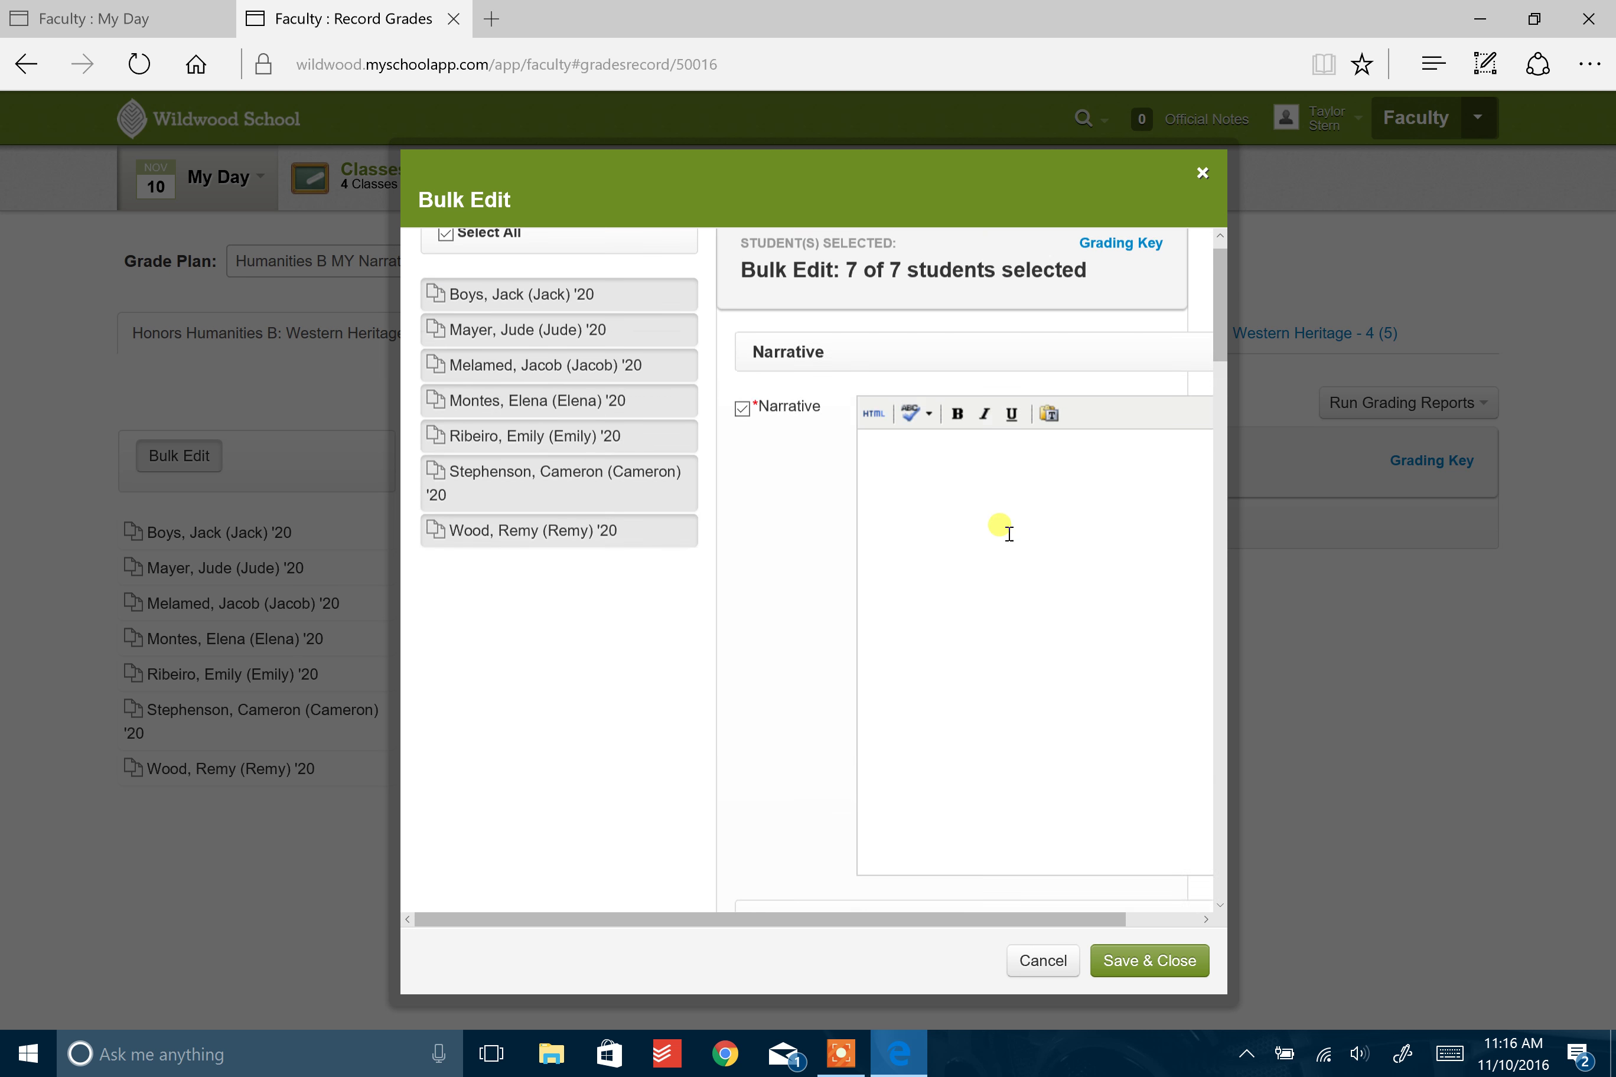
pyautogui.write('Testing co')
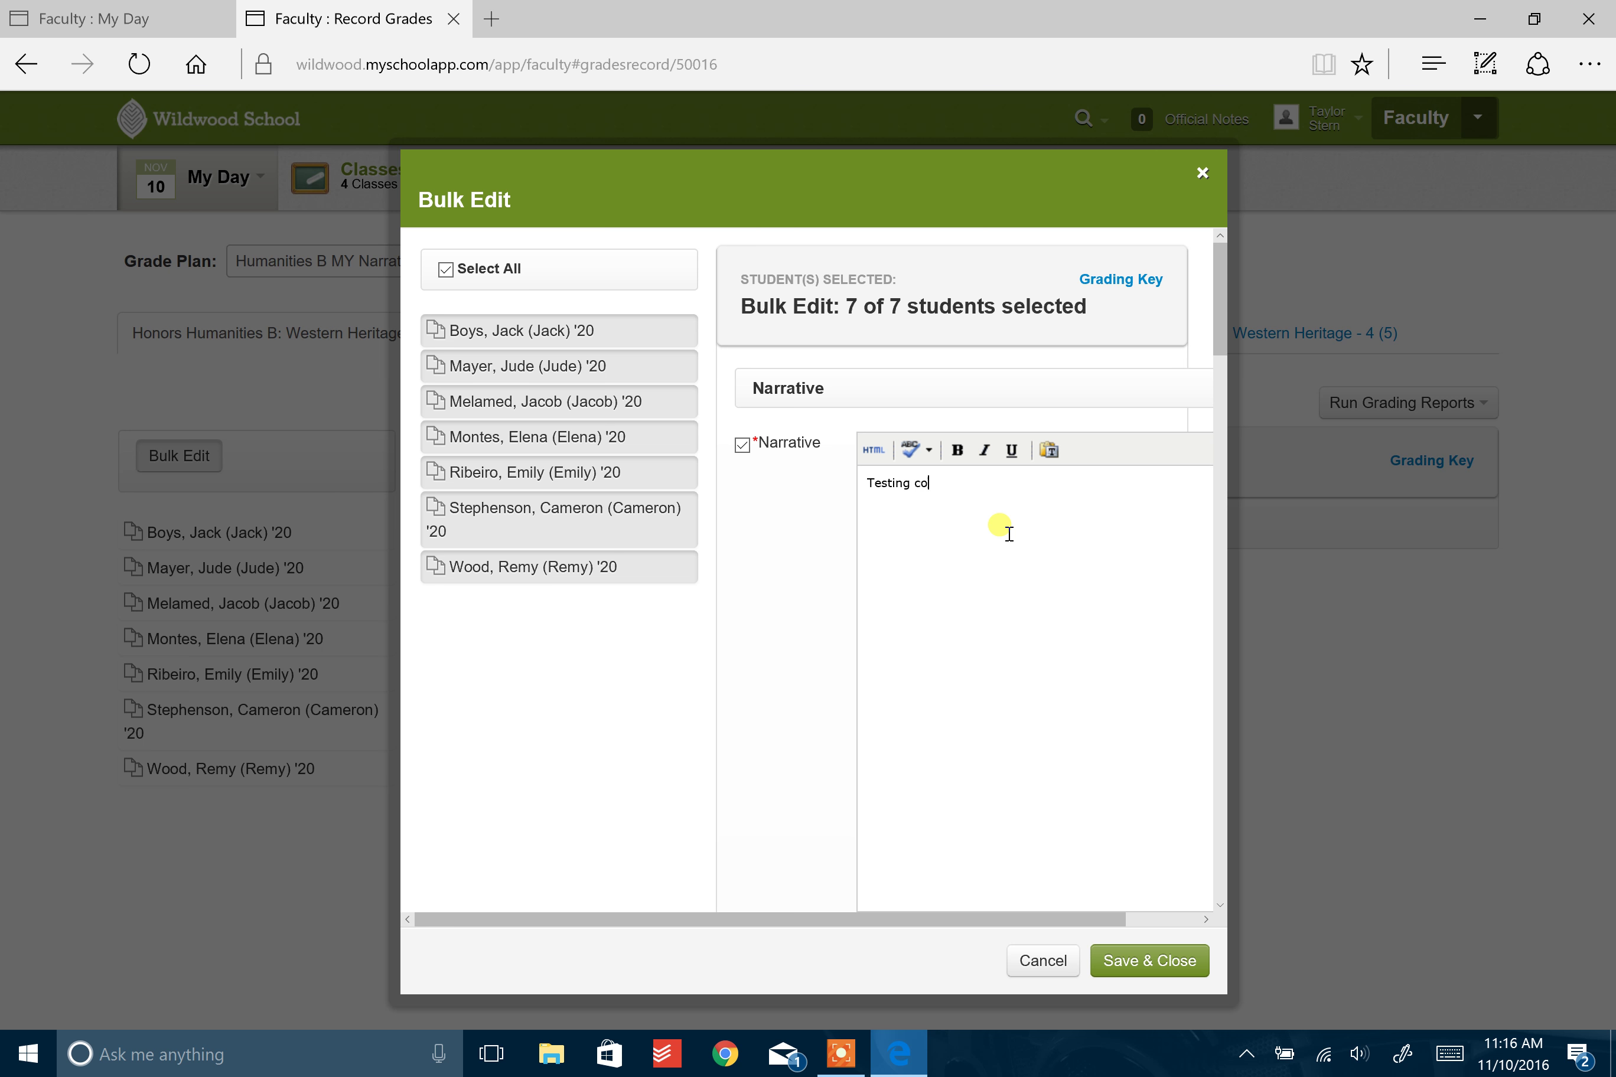
pyautogui.write('mments.  Bulk edit.')
pyautogui.click(1146, 962)
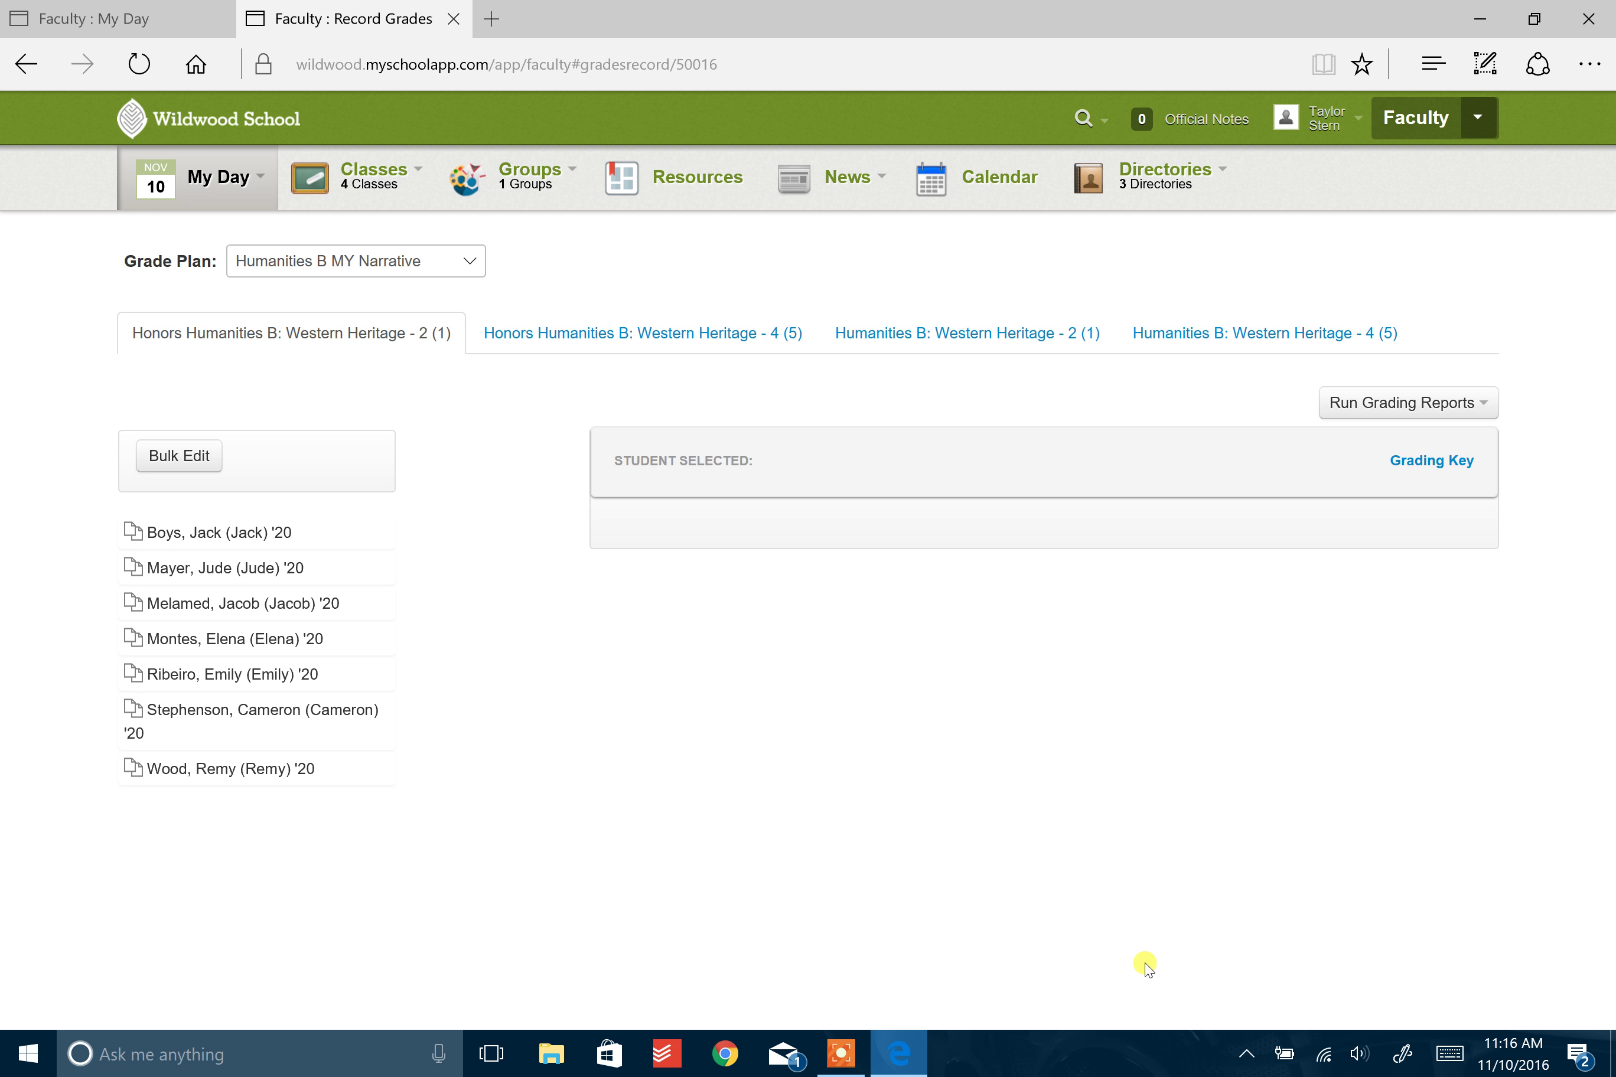
# Open the first student's record and examine the bulk-edited standards, the remaining ungraded items and the Ready for Review option.
pyautogui.click(242, 533)
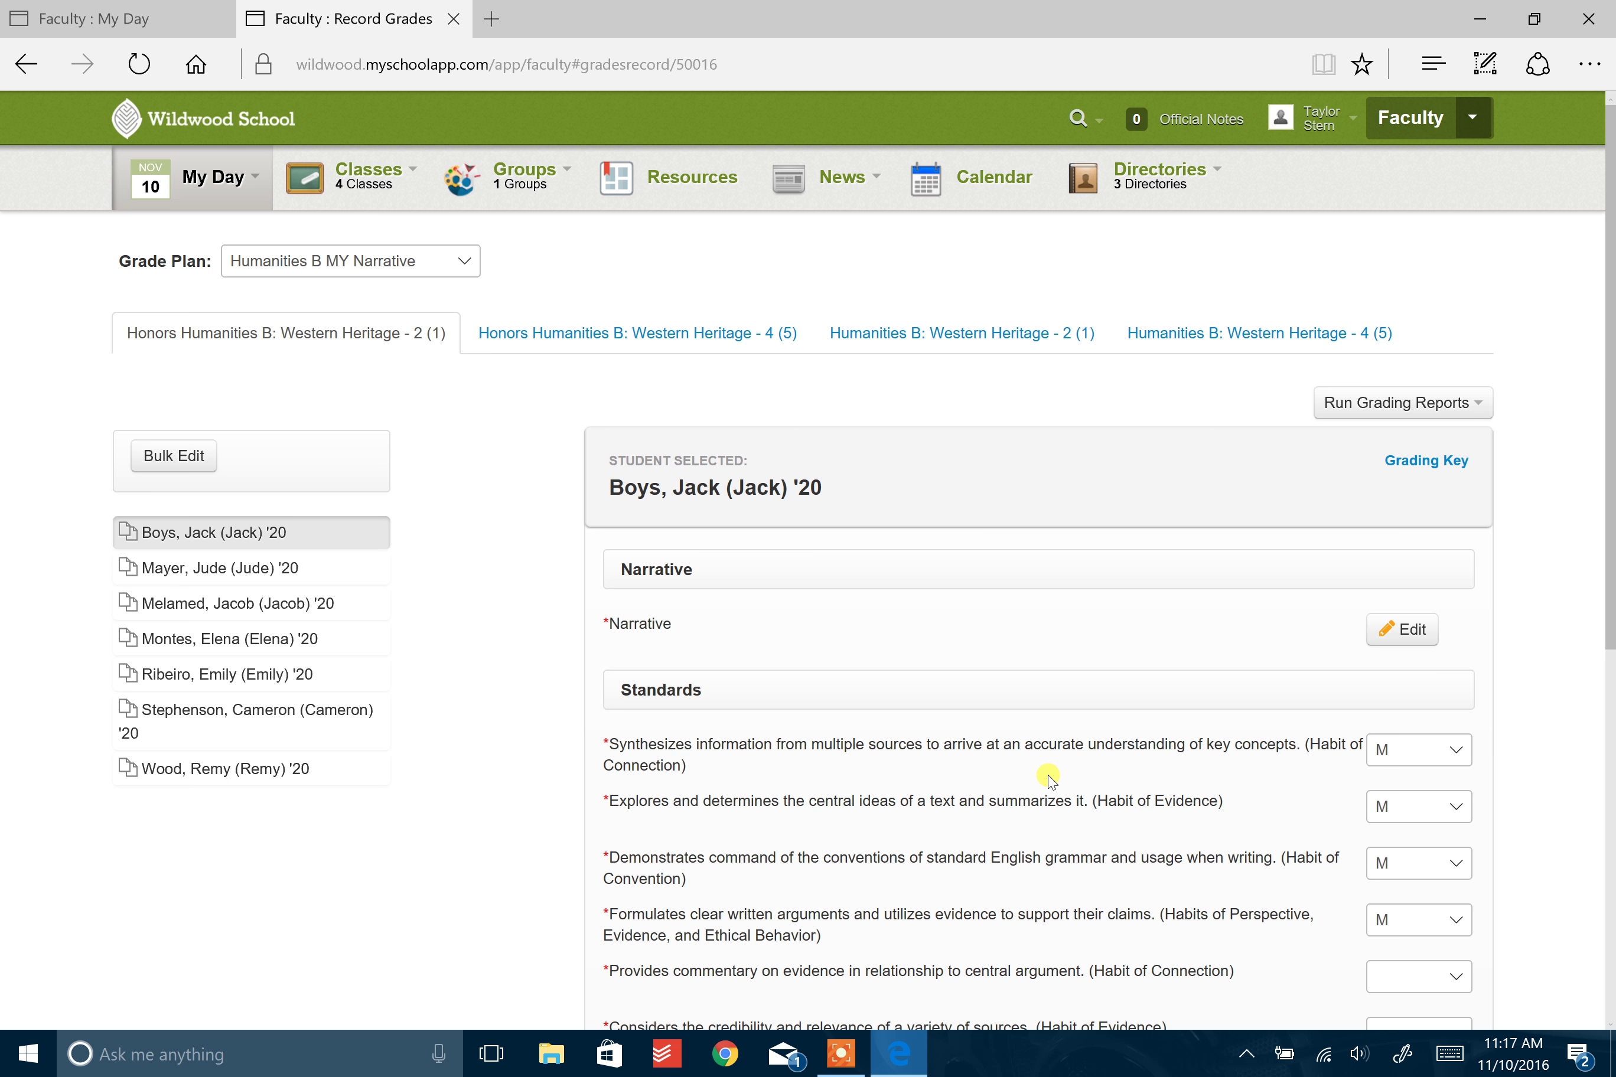
pyautogui.scroll(-2, 935, 738)
pyautogui.scroll(-6, 939, 743)
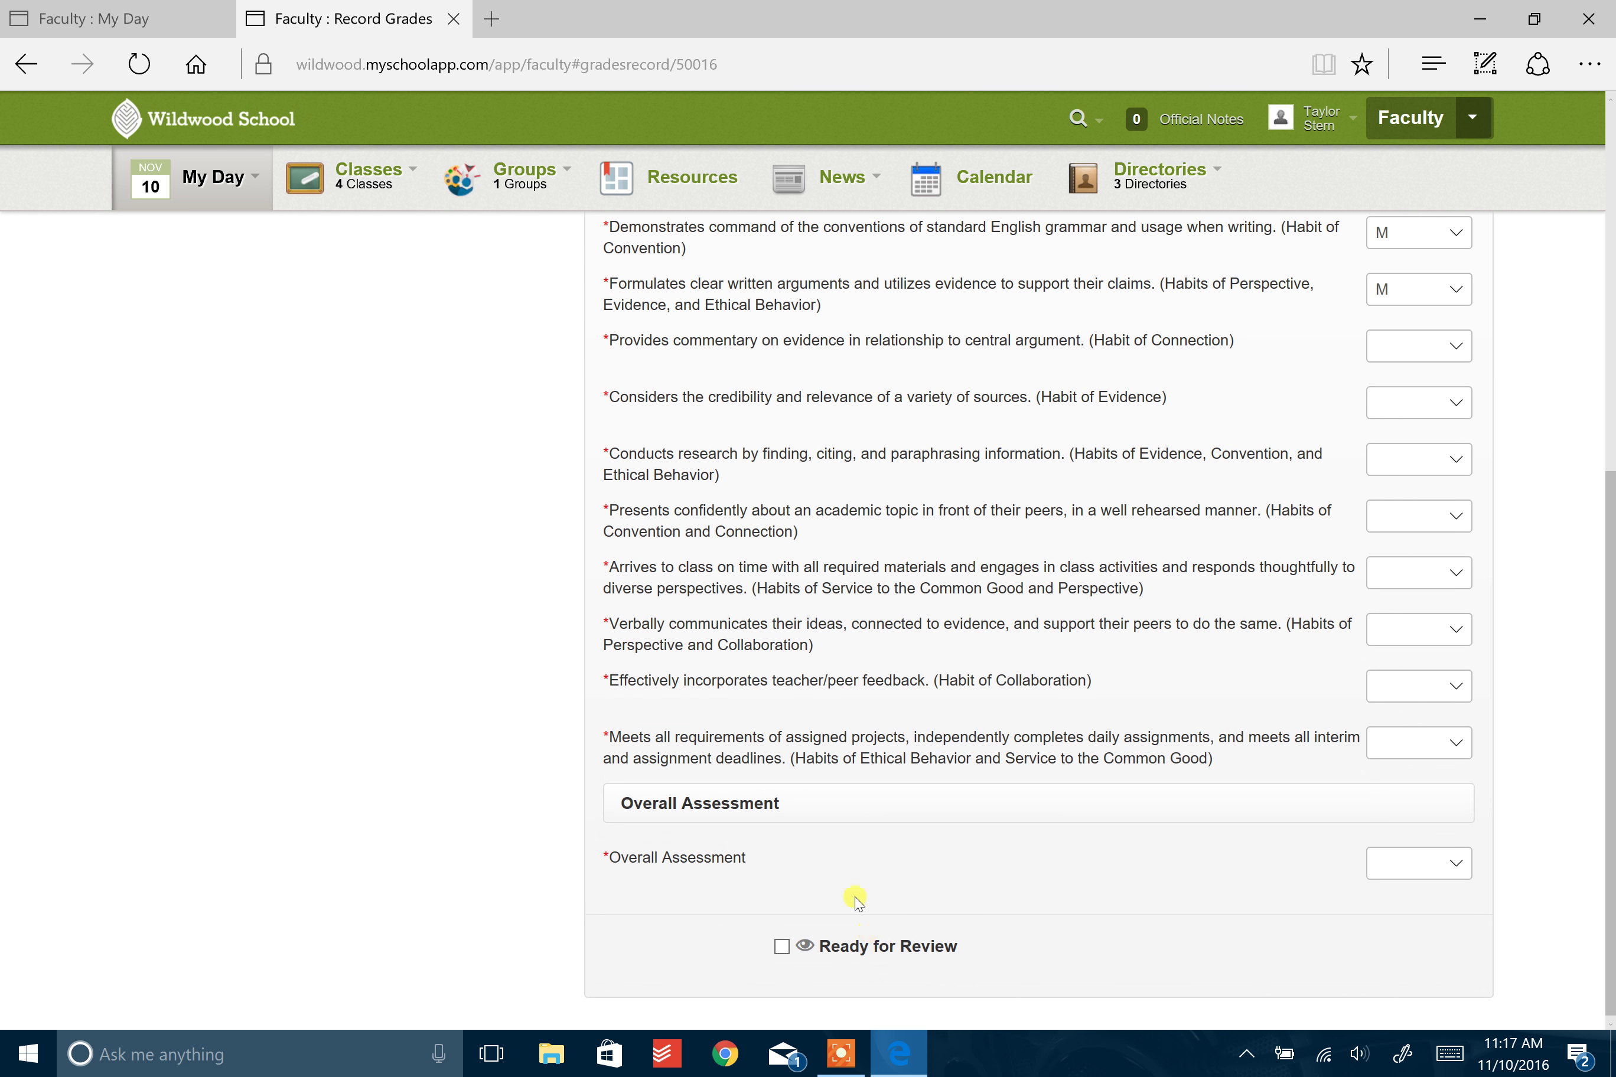
pyautogui.scroll(4, 844, 876)
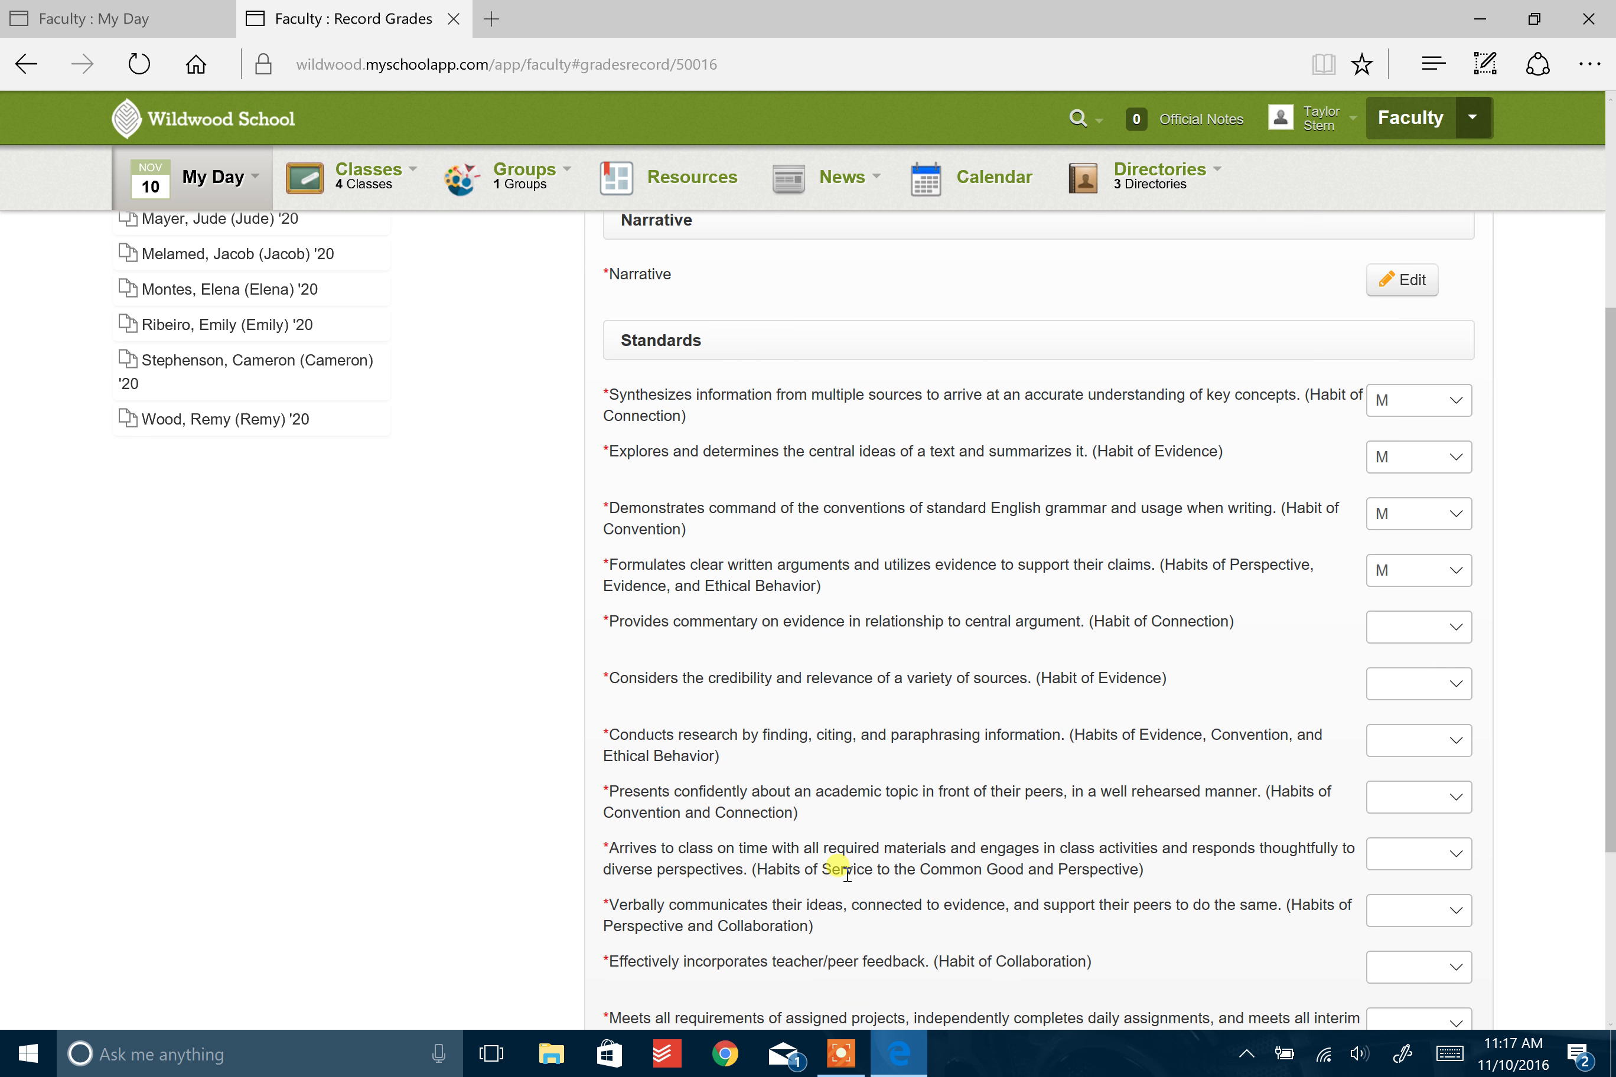
pyautogui.scroll(5, 841, 869)
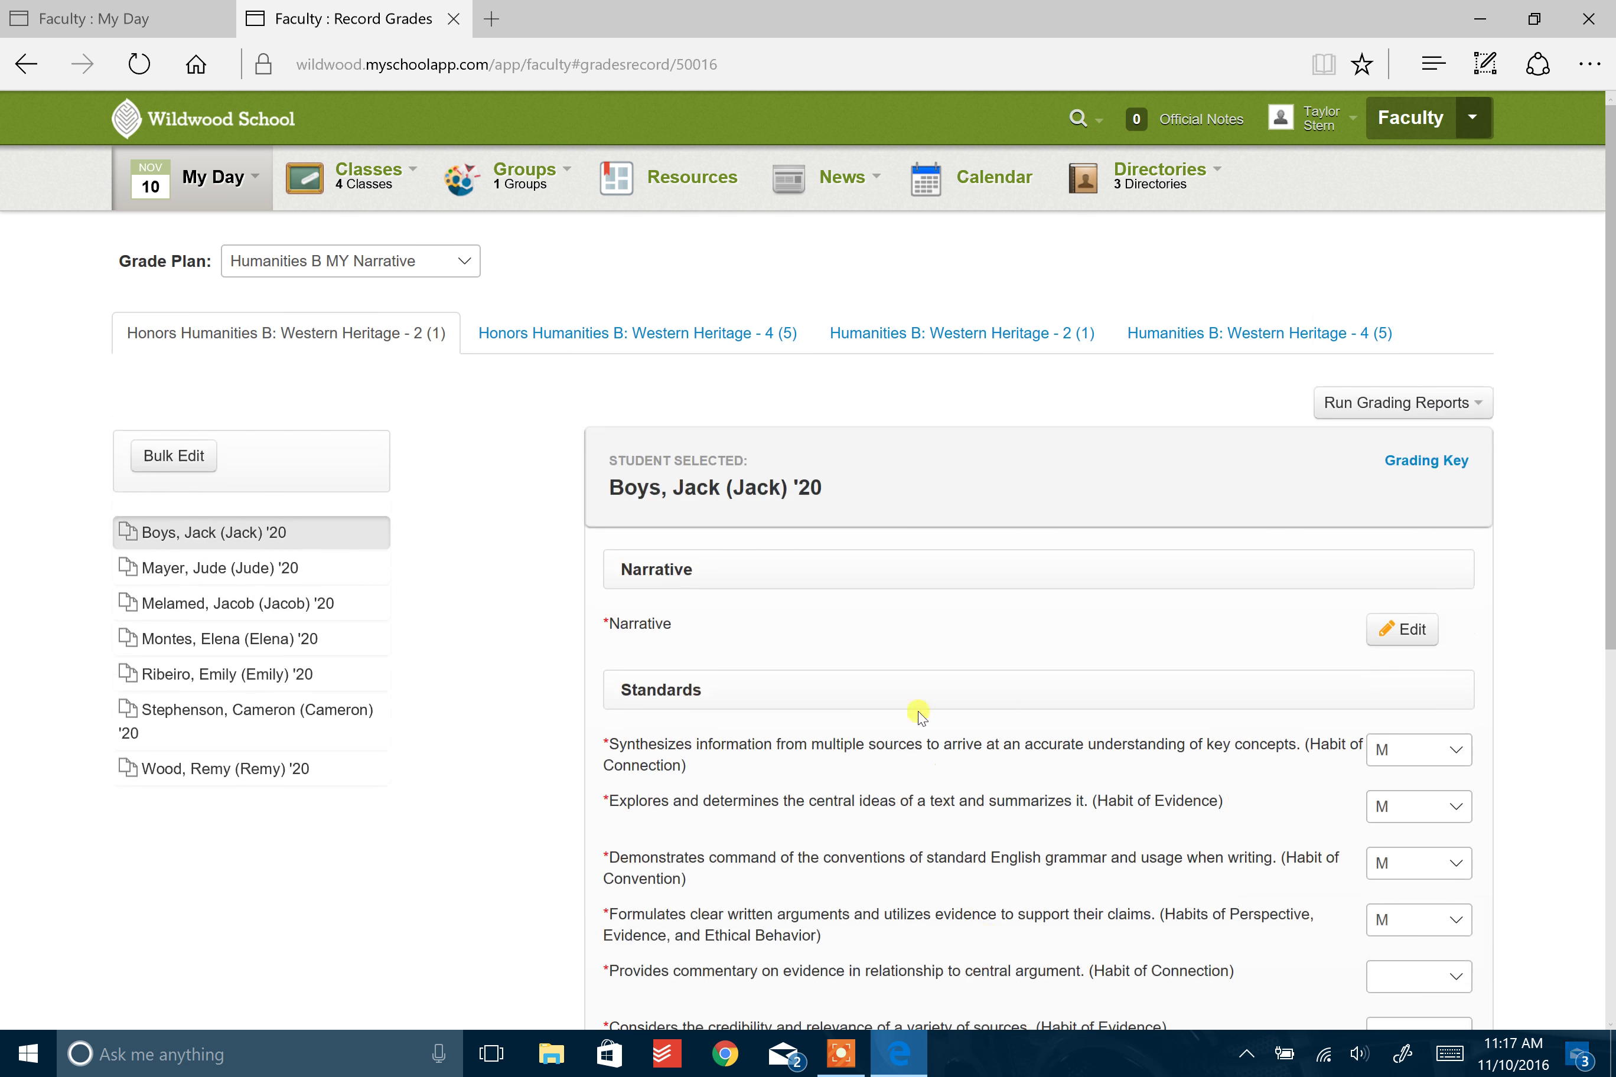
pyautogui.scroll(-8, 945, 677)
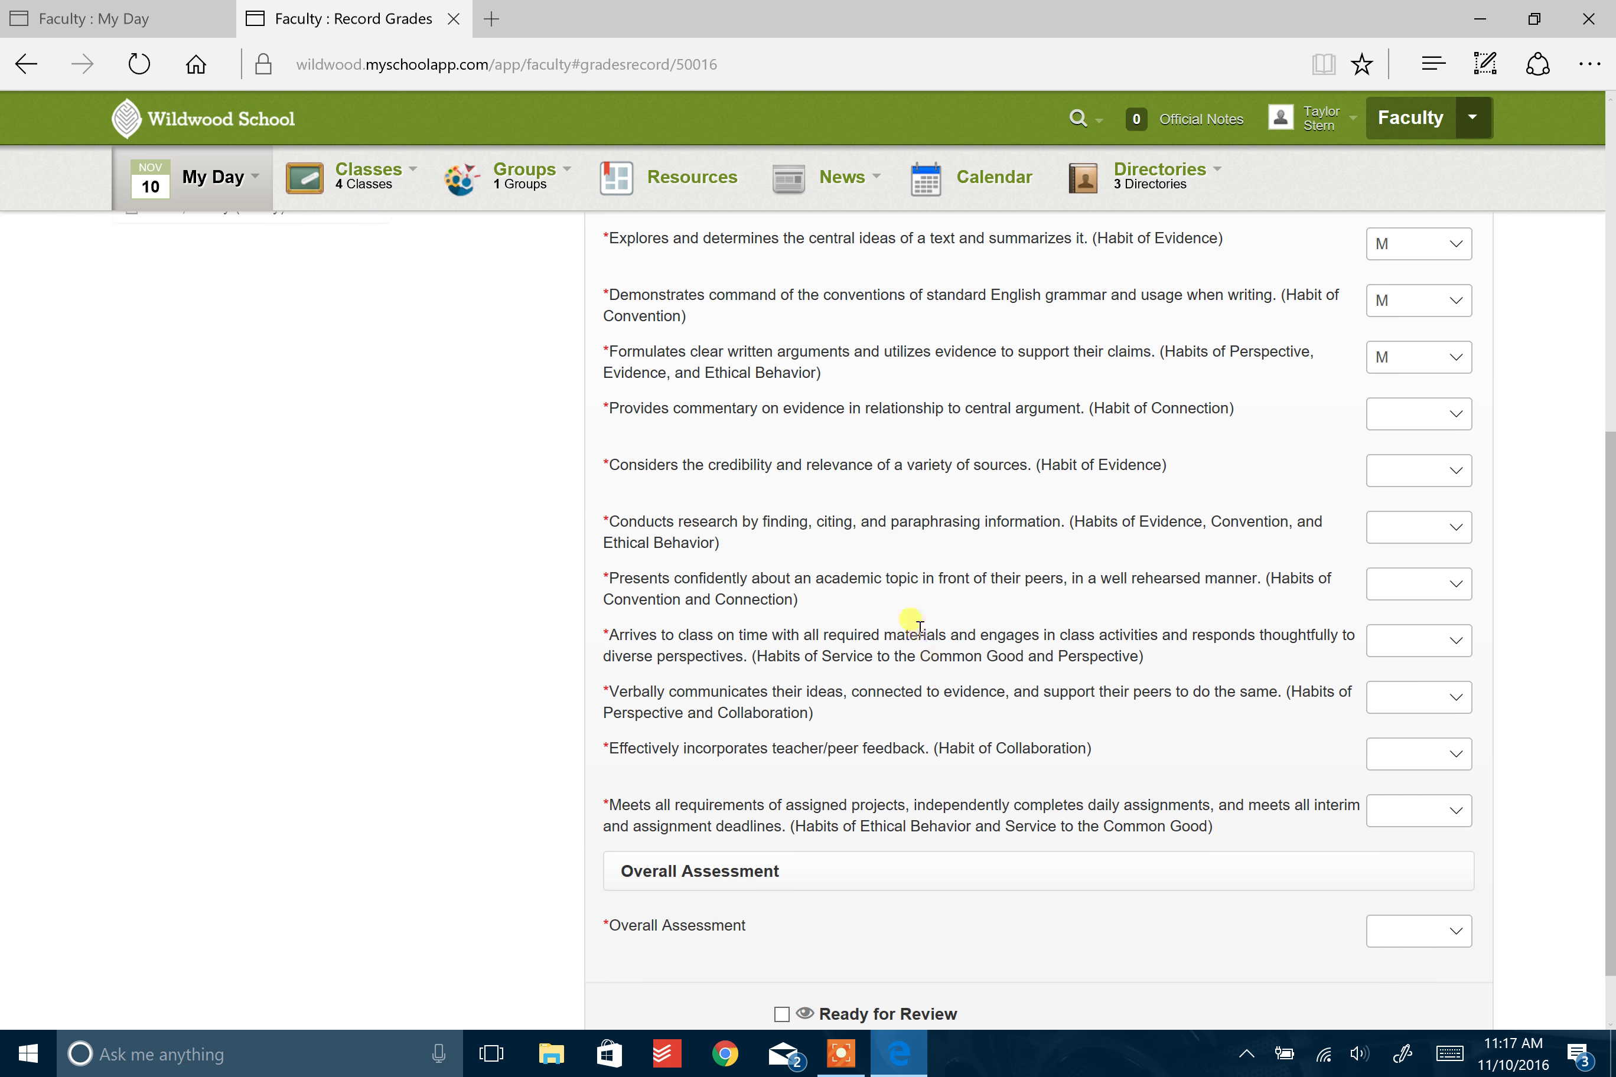
pyautogui.scroll(-2, 925, 646)
pyautogui.scroll(2, 918, 628)
pyautogui.scroll(2, 917, 628)
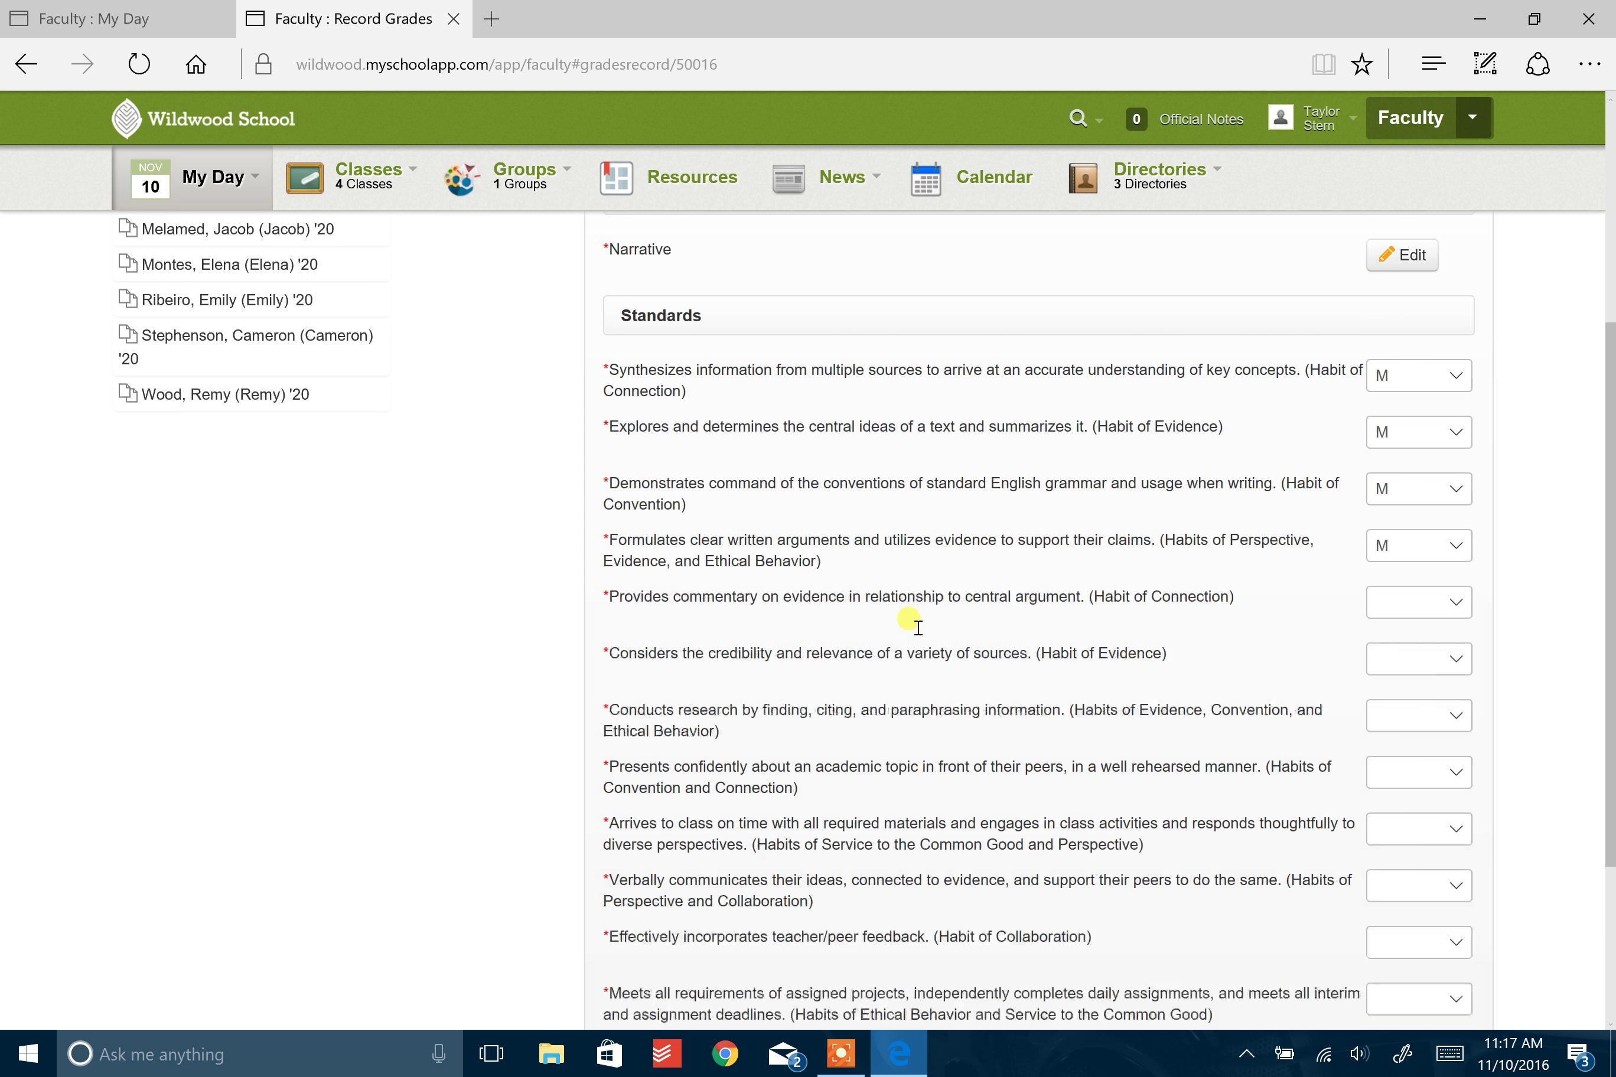